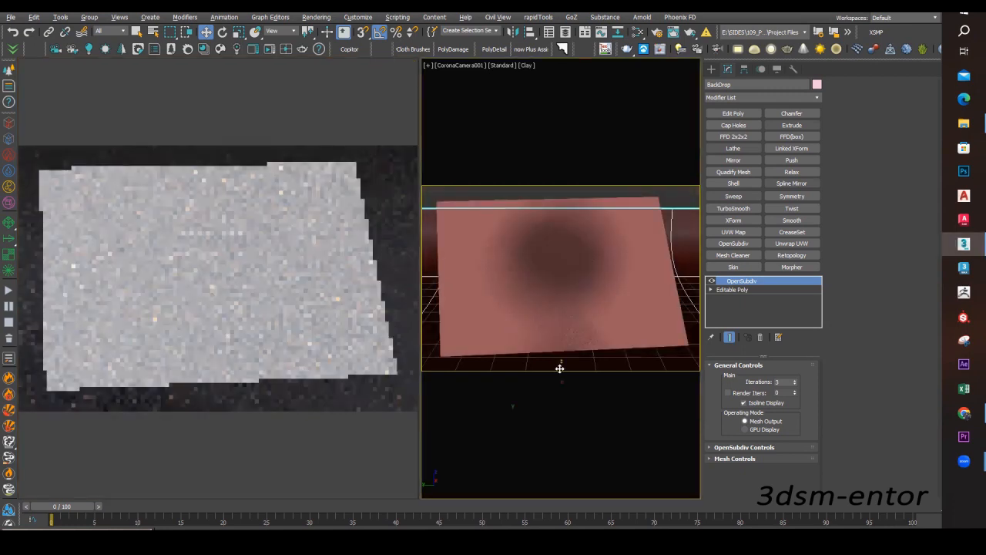
Step: Select the flat rectangular panel in front of the backdrop and nudge it slightly downward
left_click(473, 215)
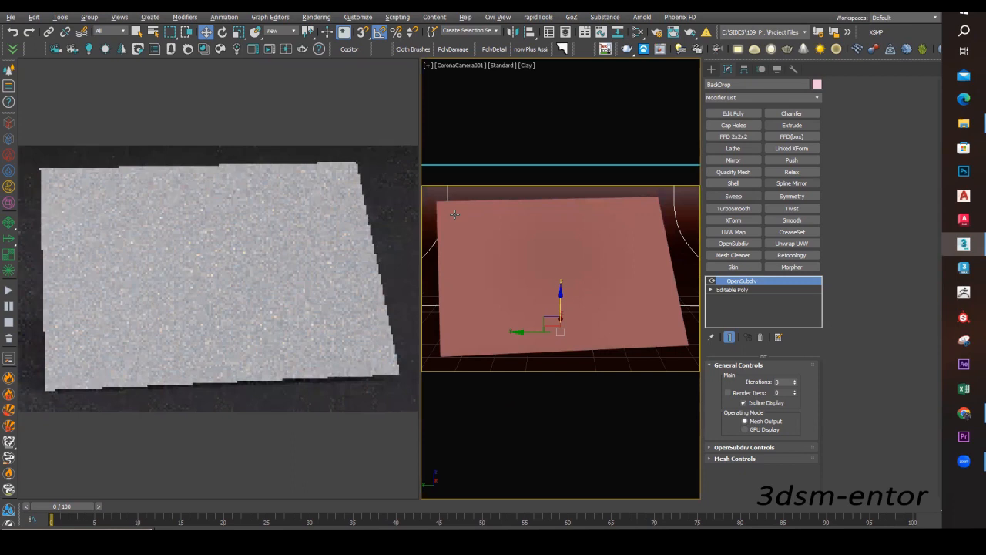
left_click(455, 214)
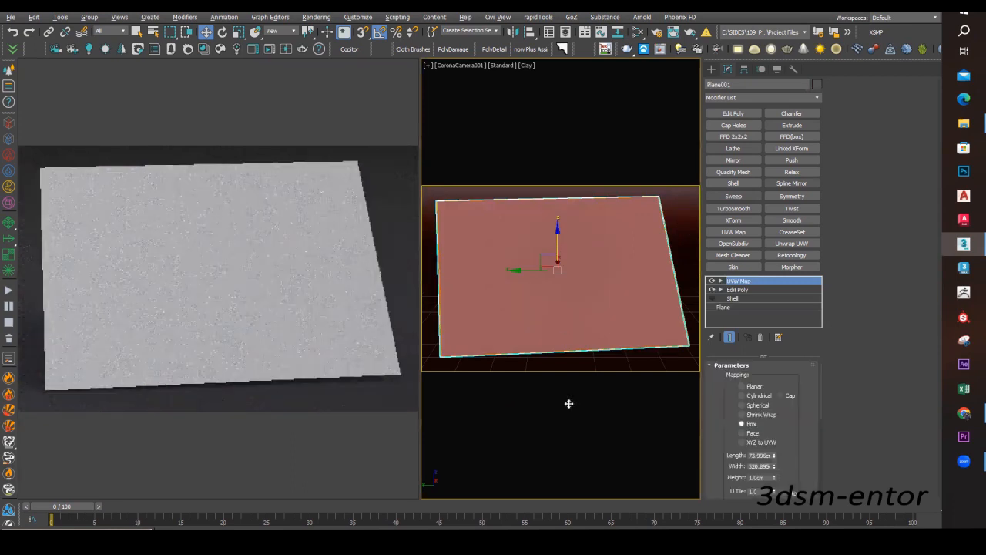
mouse_move(571, 215)
left_mouse_down()
mouse_move(573, 202)
mouse_move(563, 301)
mouse_move(566, 221)
mouse_move(567, 234)
left_mouse_up()
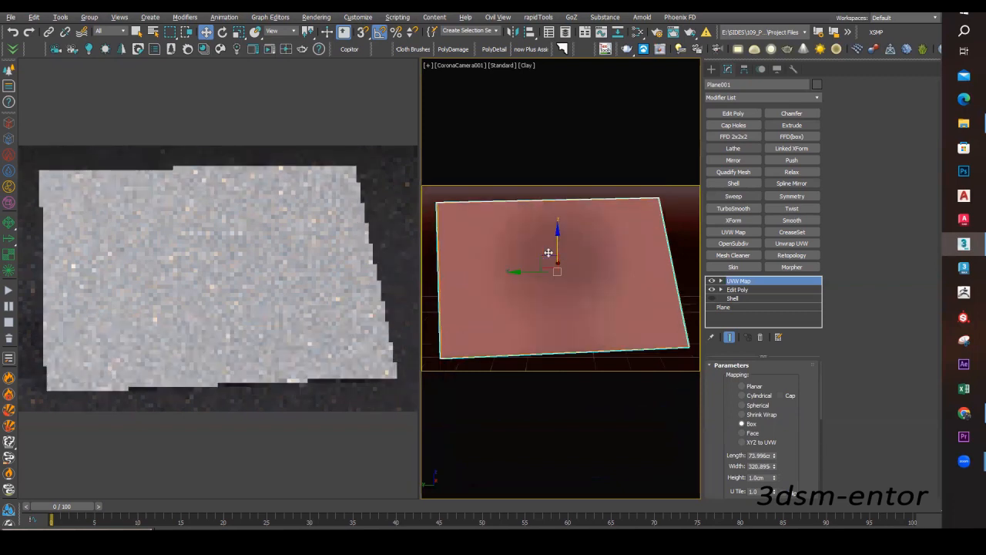
Step: Create a CoronaPhysicalMtl node in the Slate Material Editor and open its parameters
left_click(637, 34)
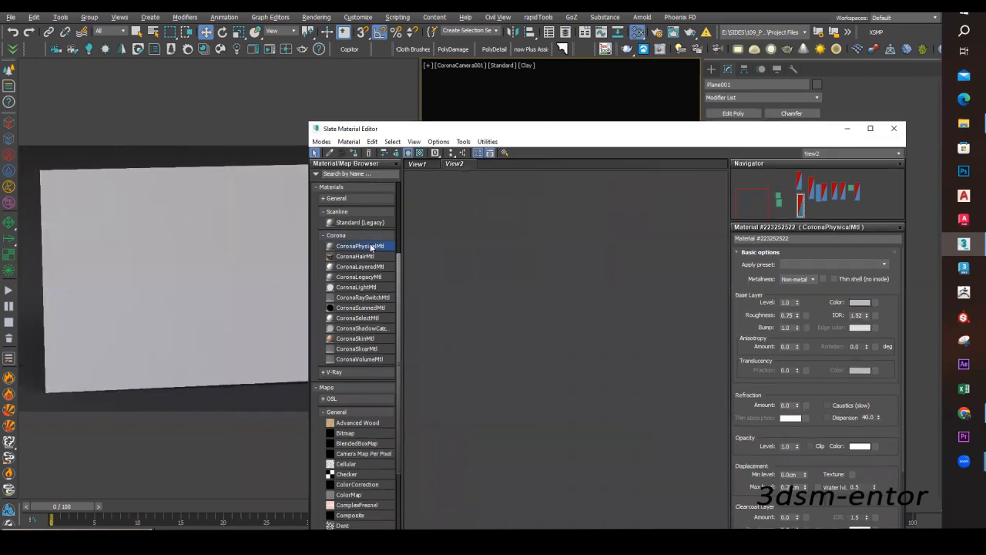
left_click_drag(367, 248, 539, 235)
double_click(523, 237)
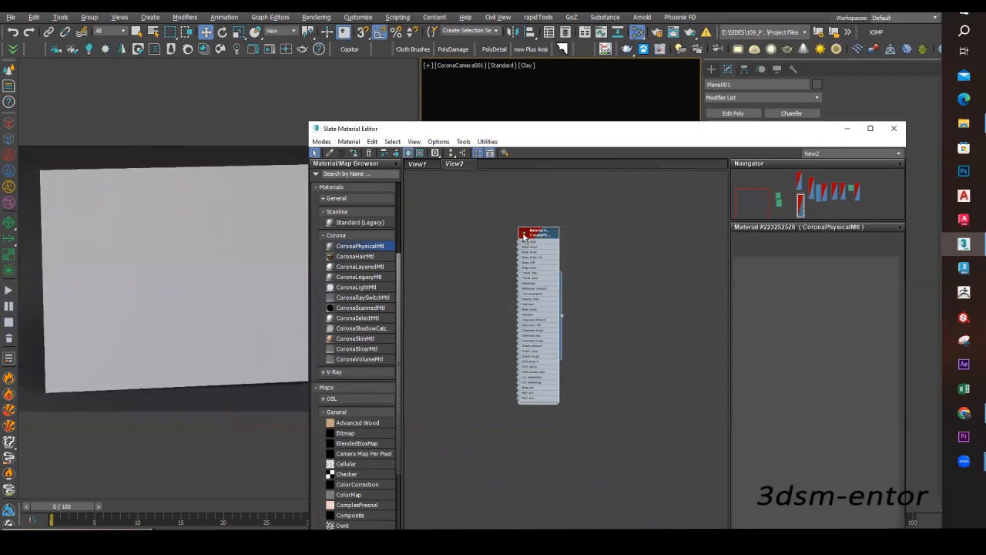
scroll(565, 195, "up", 3)
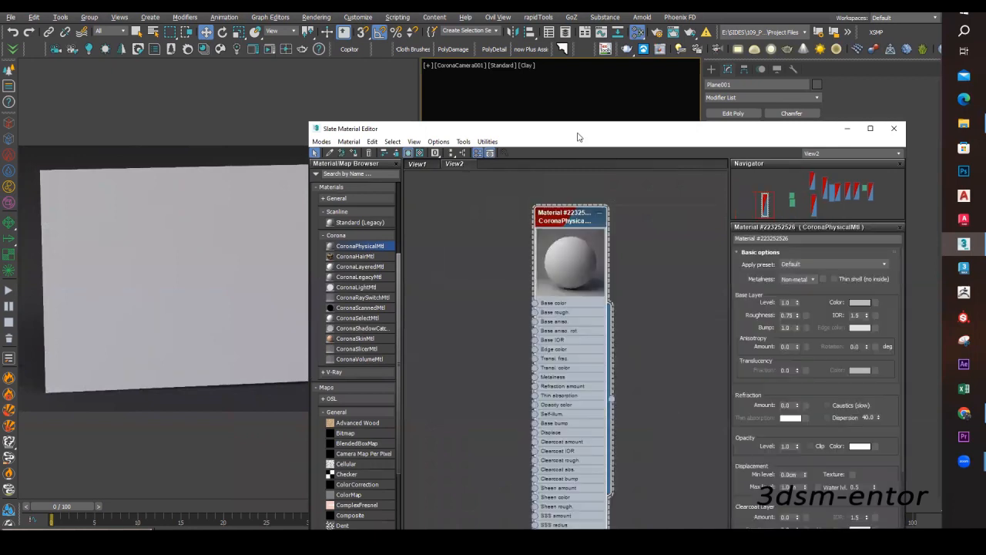
Step: Apply the Glass preset to the new Corona physical material
left_click_drag(561, 132, 502, 149)
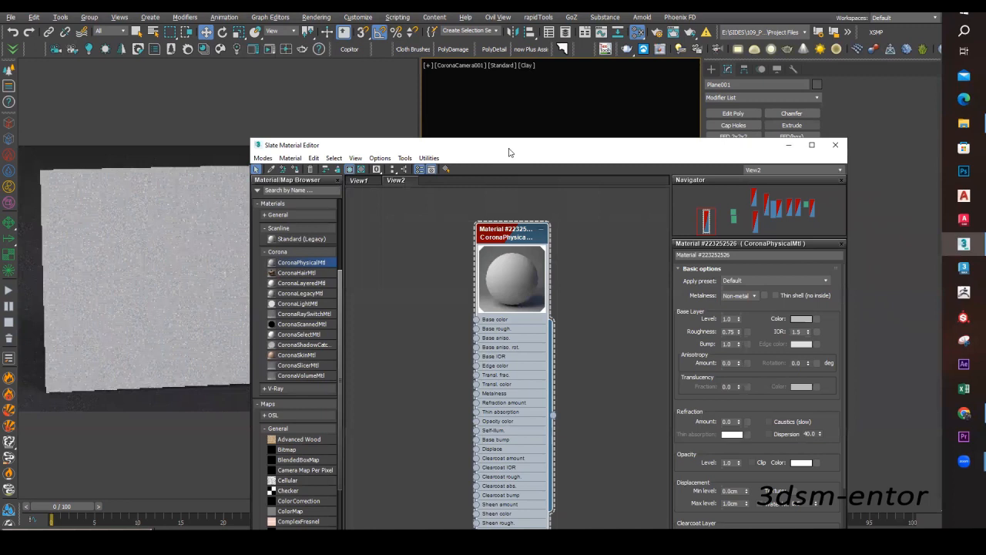
left_click_drag(508, 152, 369, 123)
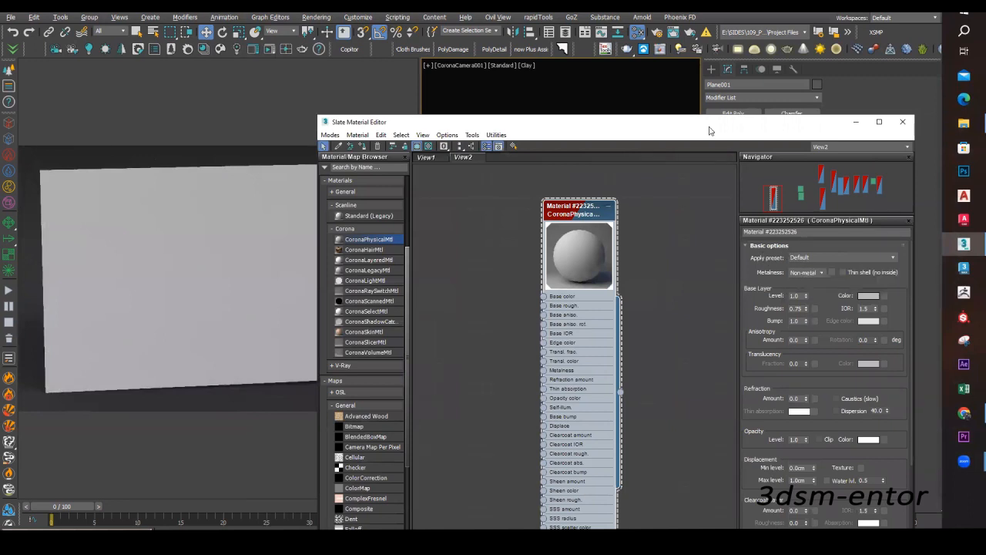
left_click(798, 244)
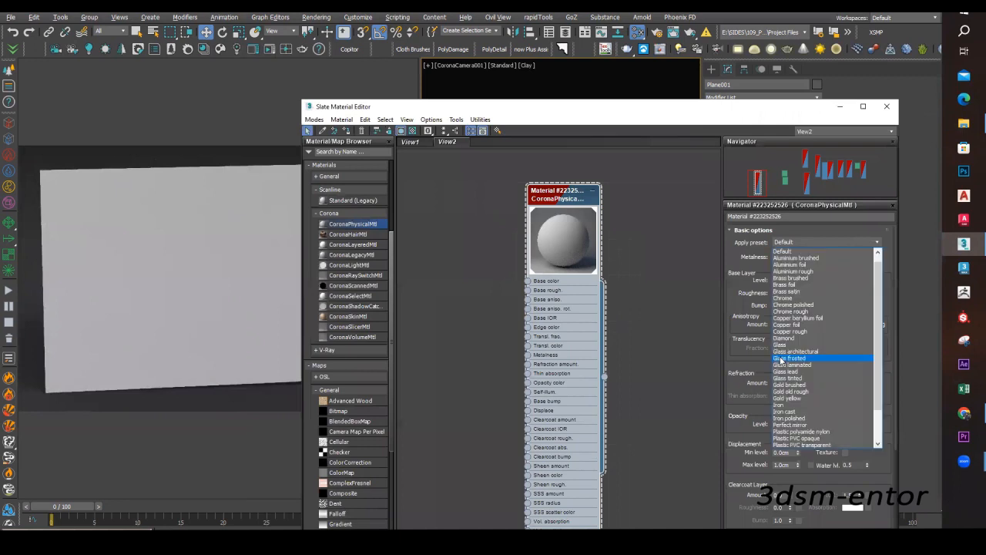
left_click(781, 347)
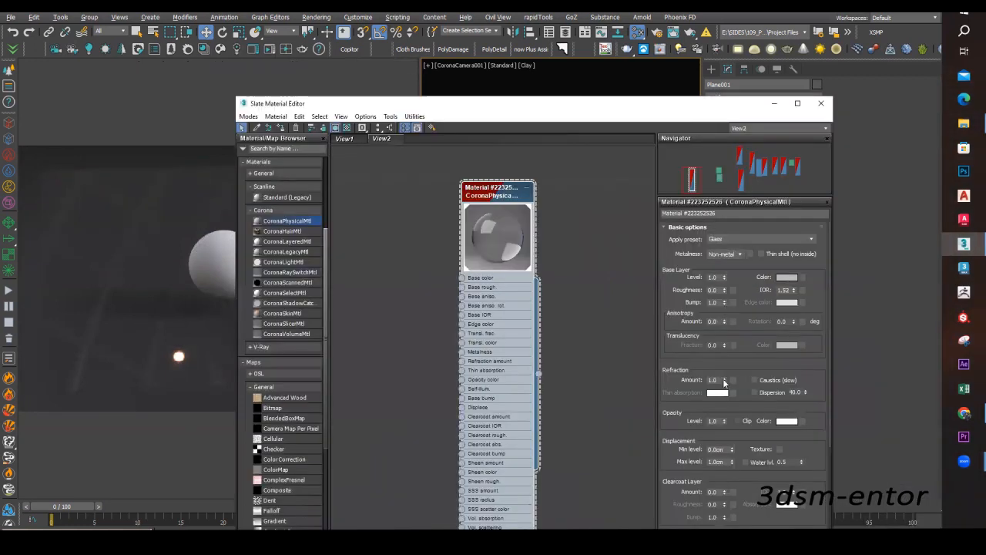
Step: Try the Glass tinted preset on the material and inspect its volumetric scattering options
left_click(759, 239)
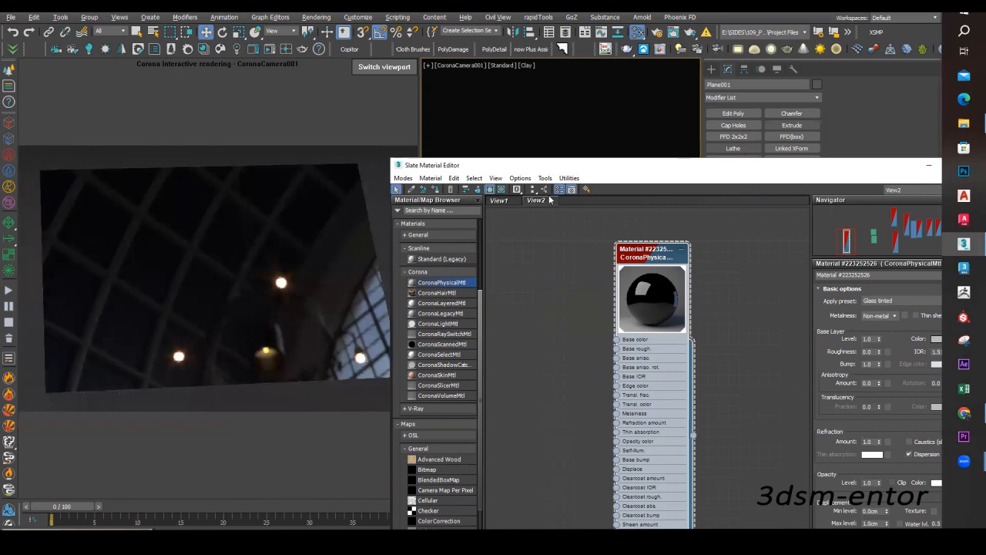
left_click_drag(605, 170, 407, 142)
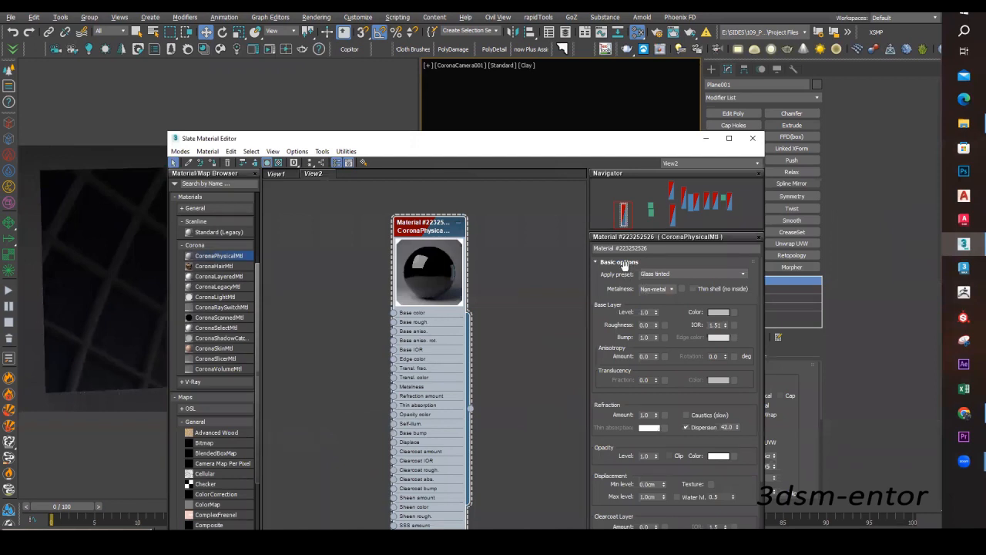
left_click(621, 265)
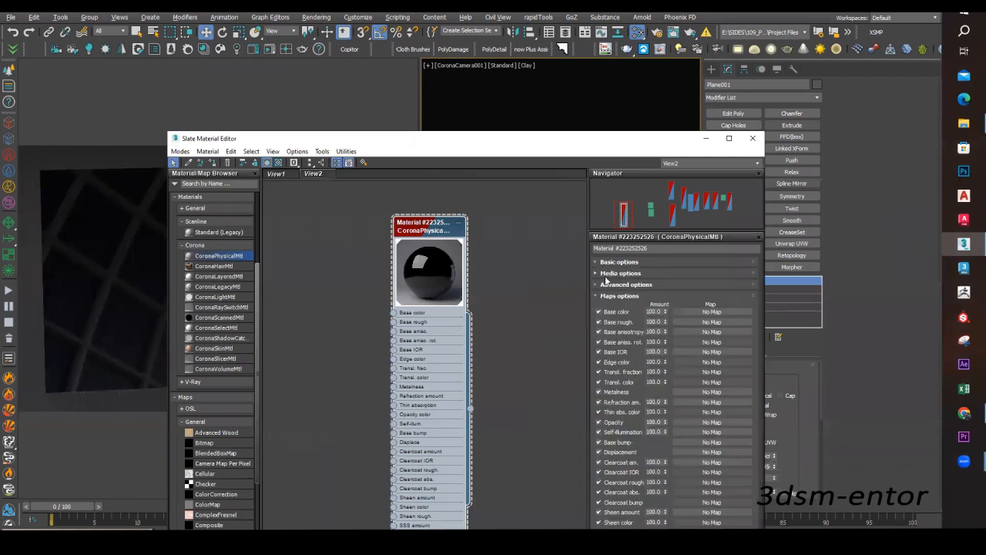
left_click(608, 275)
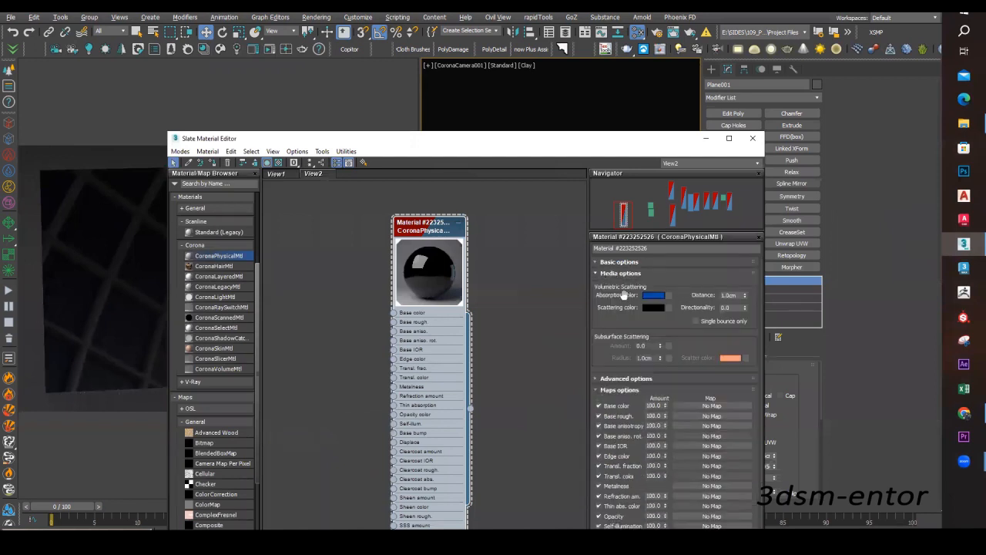
left_click(615, 262)
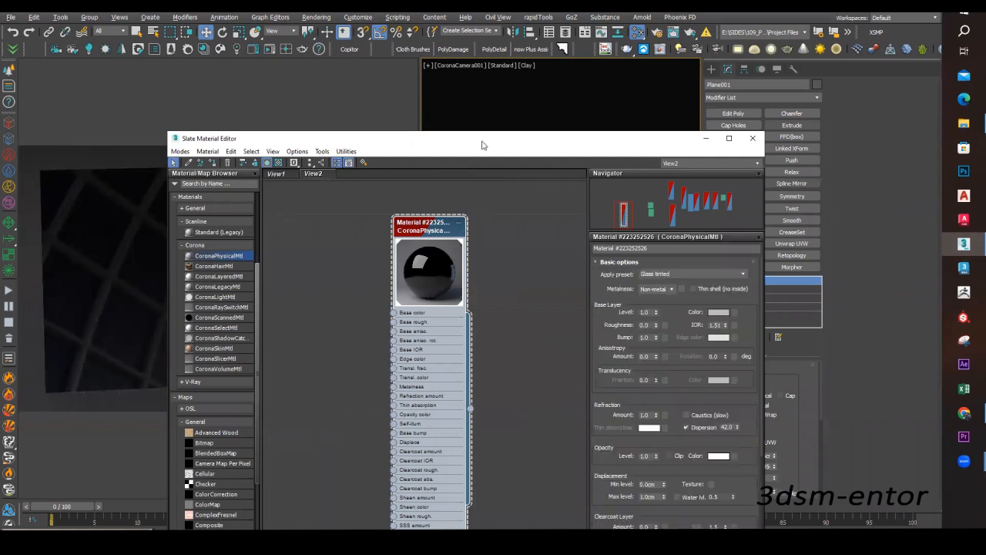
left_click_drag(440, 138, 529, 307)
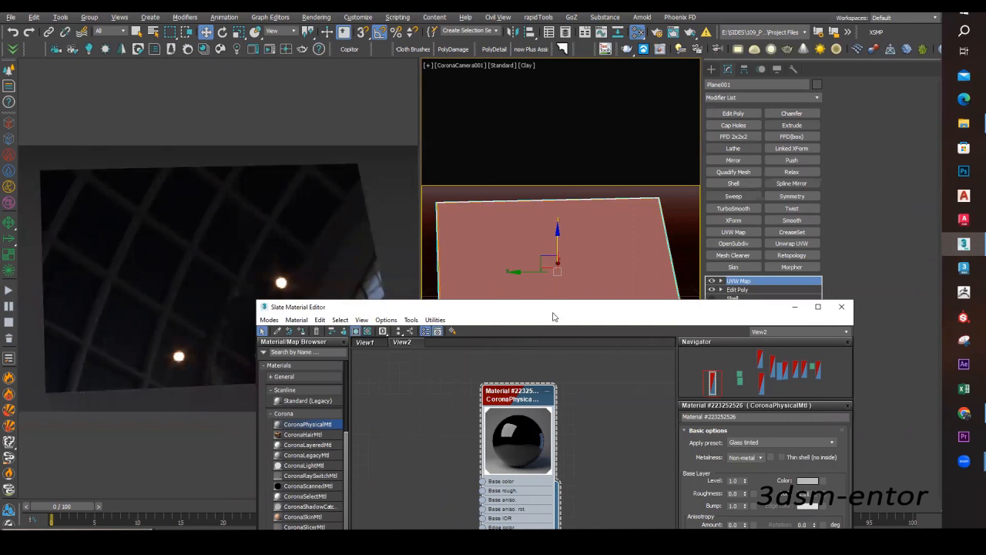
left_click_drag(551, 313, 563, 349)
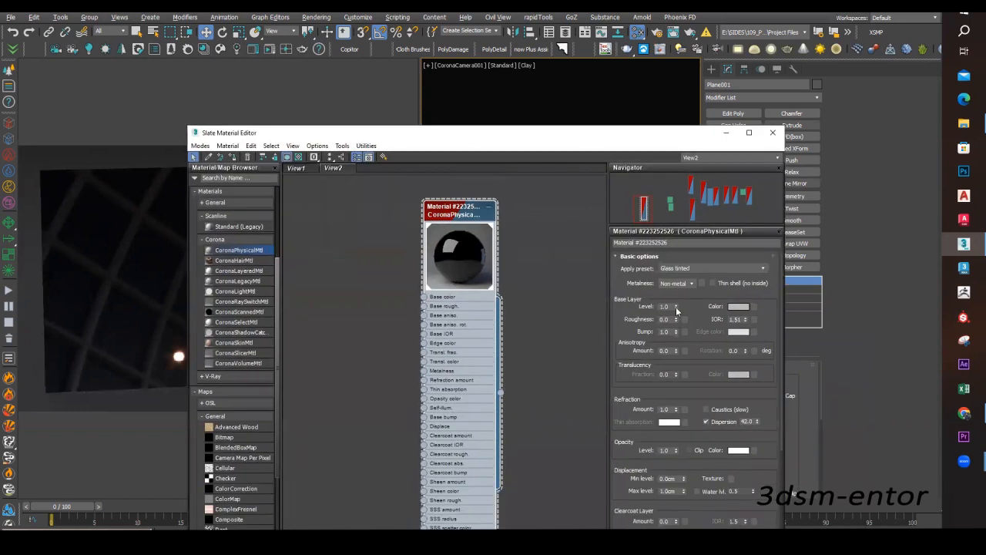
Step: Switch the Corona physical material back to the Glass preset
left_click(713, 269)
scroll(669, 347, "up", 1)
left_click(667, 332)
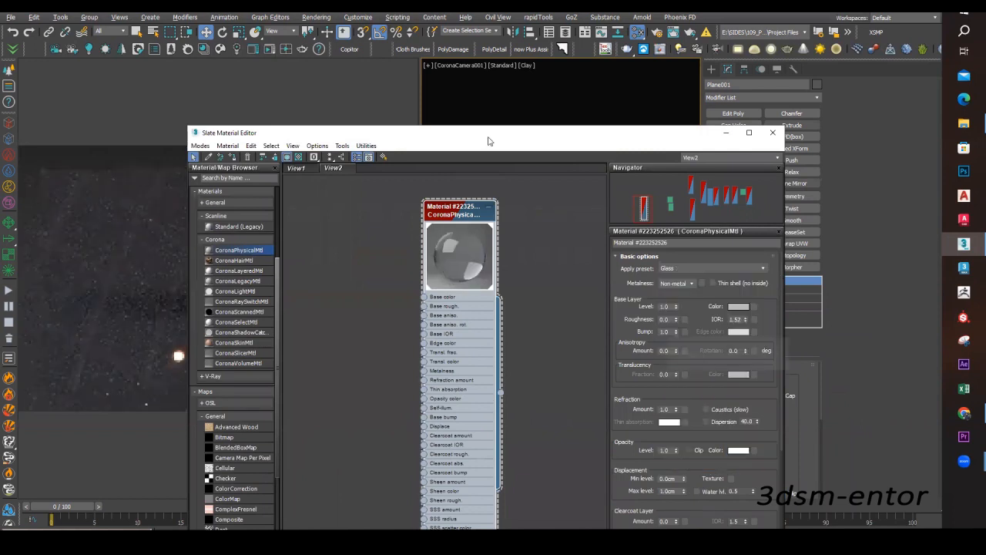
left_click_drag(488, 141, 619, 119)
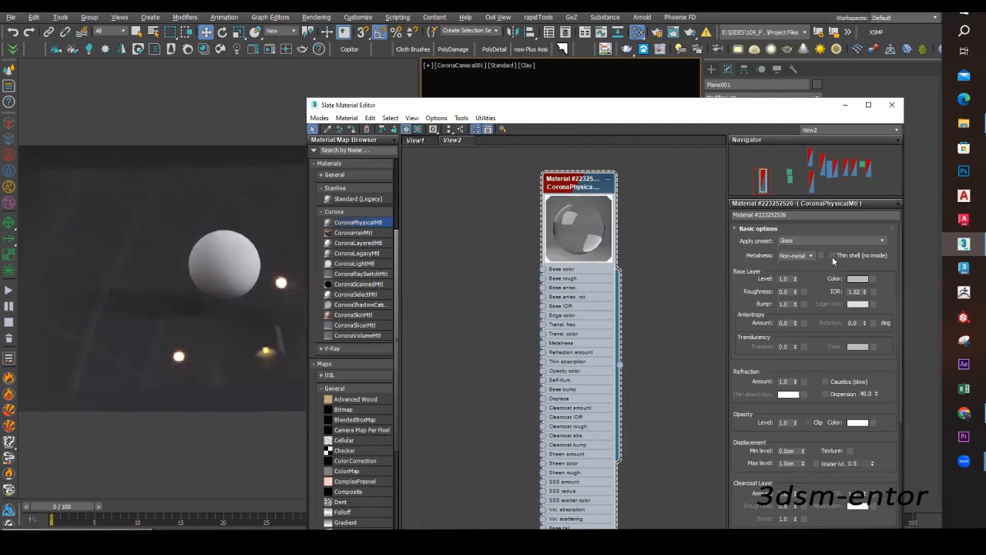
Step: Enable Thin shell (no inside) for the glass material and review its refraction settings
left_click(831, 256)
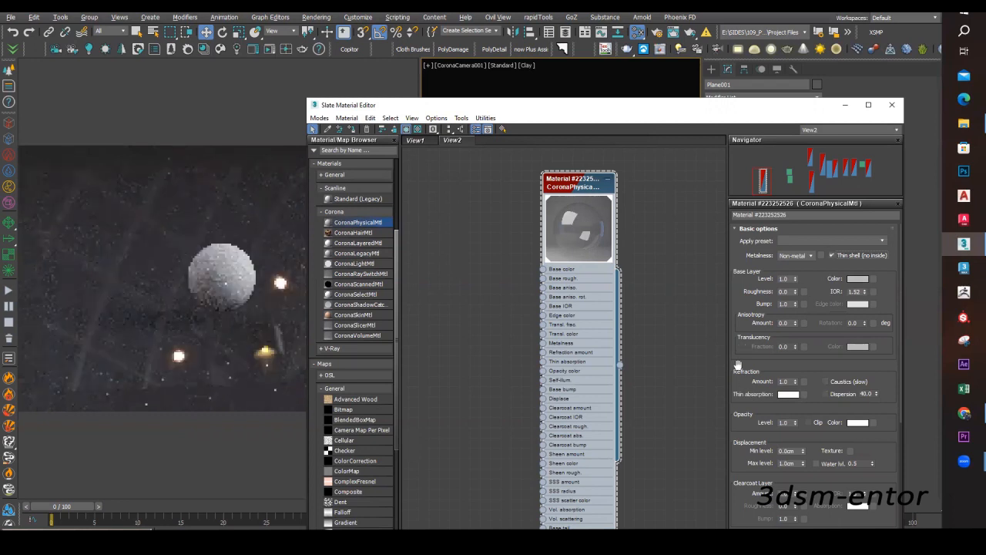
scroll(738, 366, "down", 1)
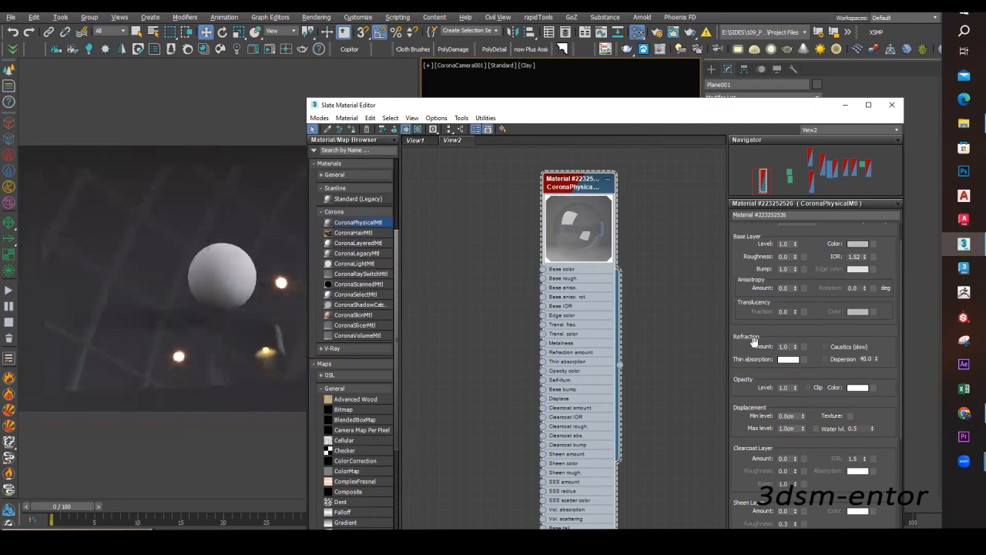
scroll(745, 377, "up", 1)
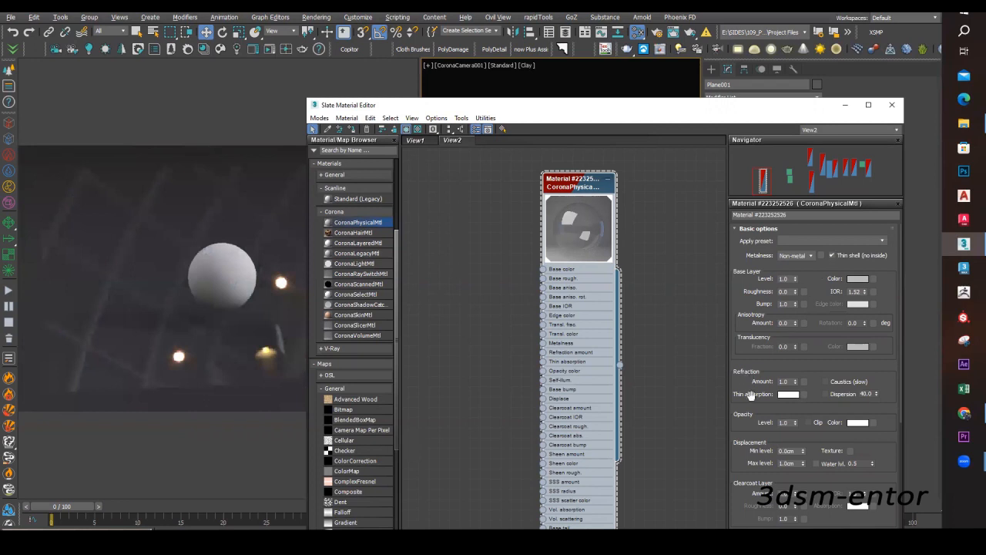
scroll(749, 366, "down", 1)
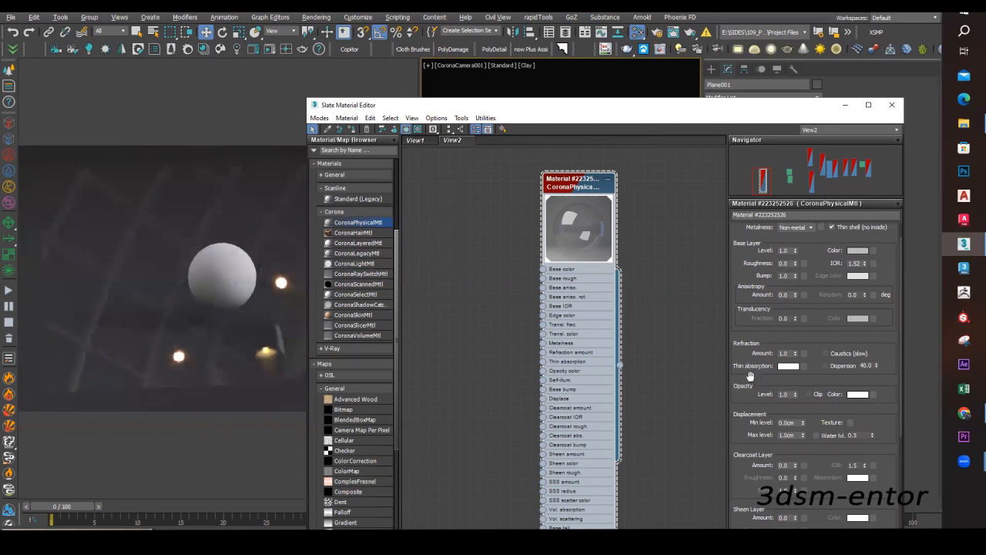
scroll(755, 362, "down", 1)
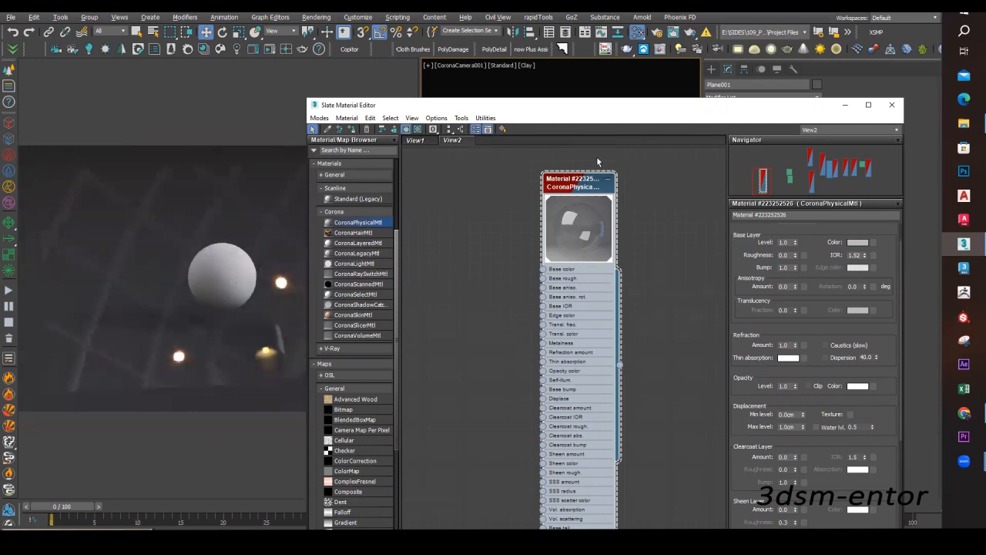
Step: Set the glass material's thin absorption color to a slightly darkened, saturated red
left_click_drag(613, 109, 639, 105)
middle_click_drag(570, 374, 575, 351)
left_click(816, 353)
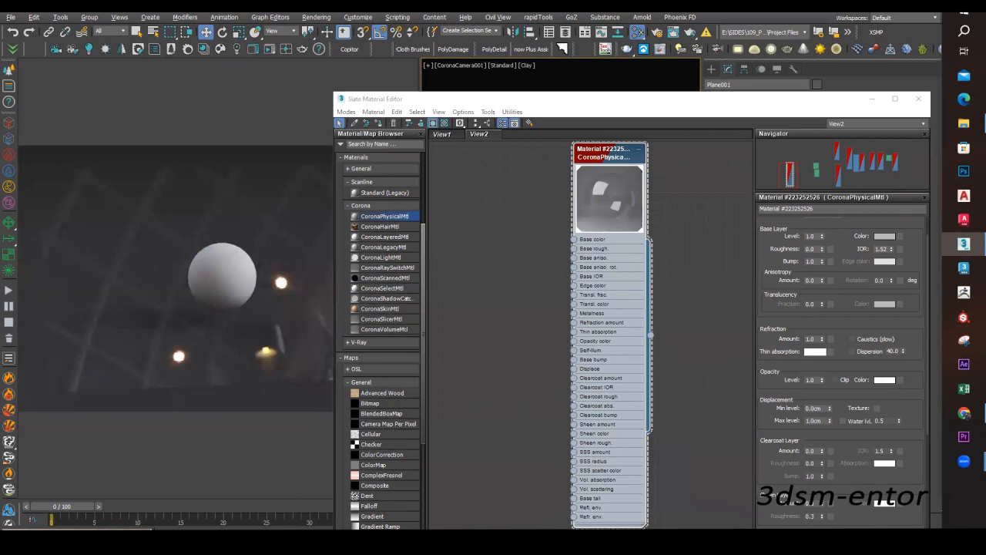
left_click(680, 247)
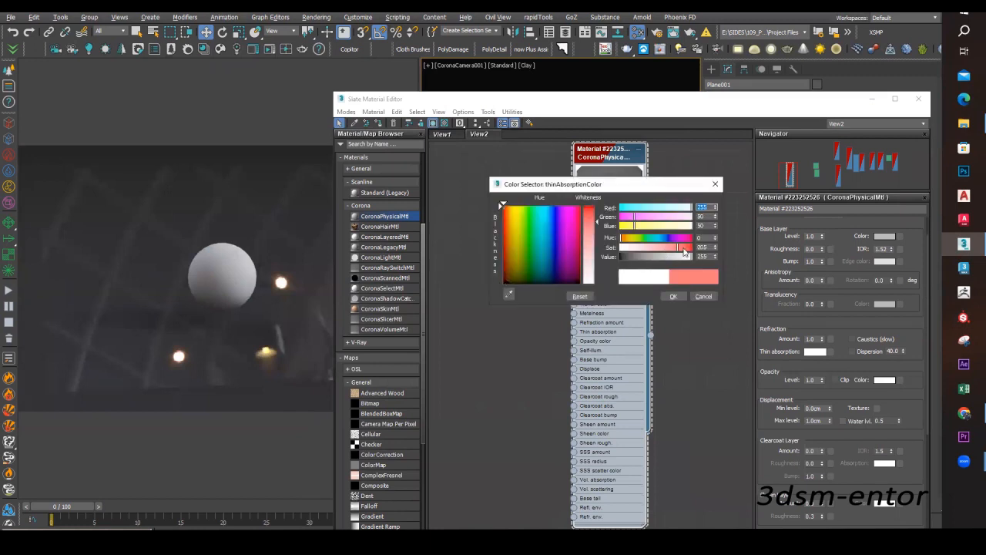
left_click(681, 256)
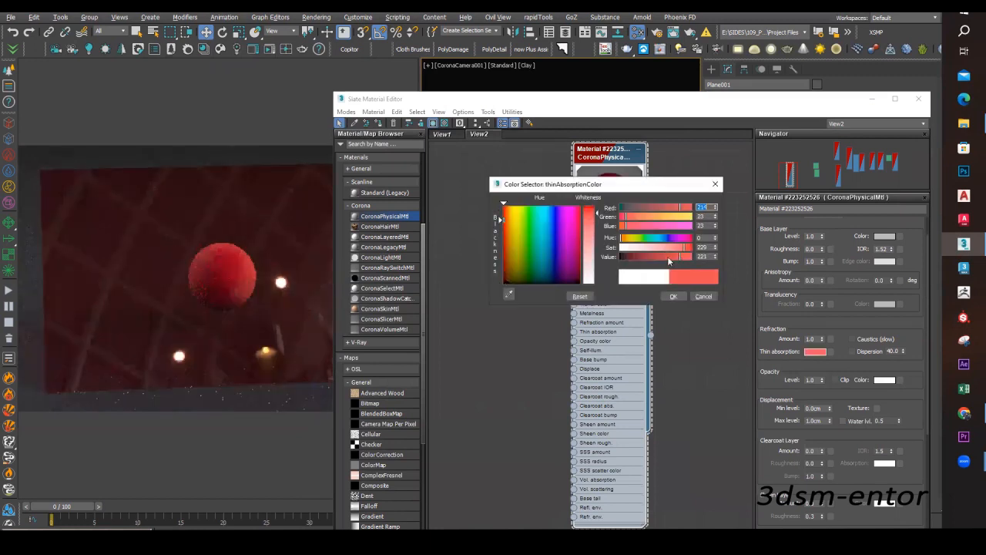
left_click(661, 255)
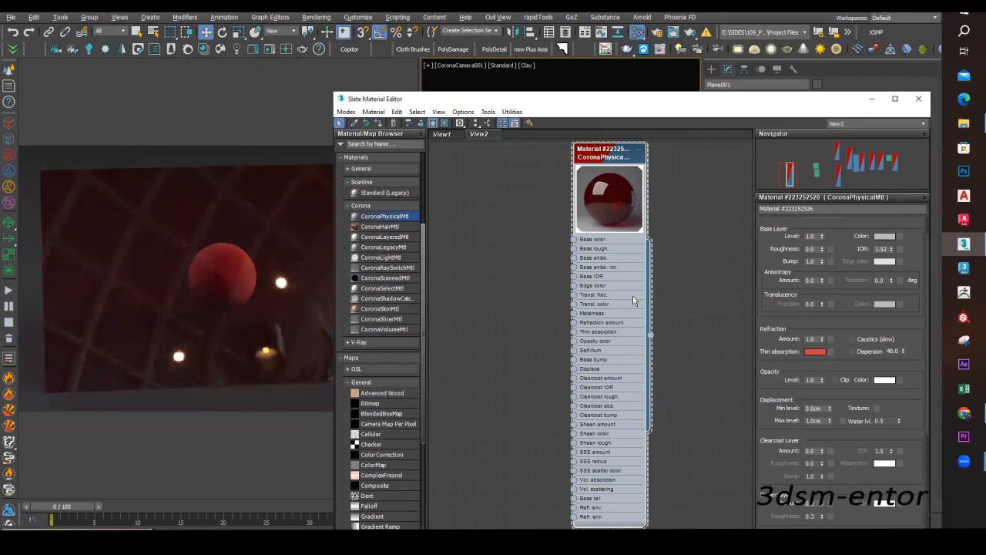
Step: Add a Gradient map to the node view next to the glass material
scroll(629, 291, "up", 1)
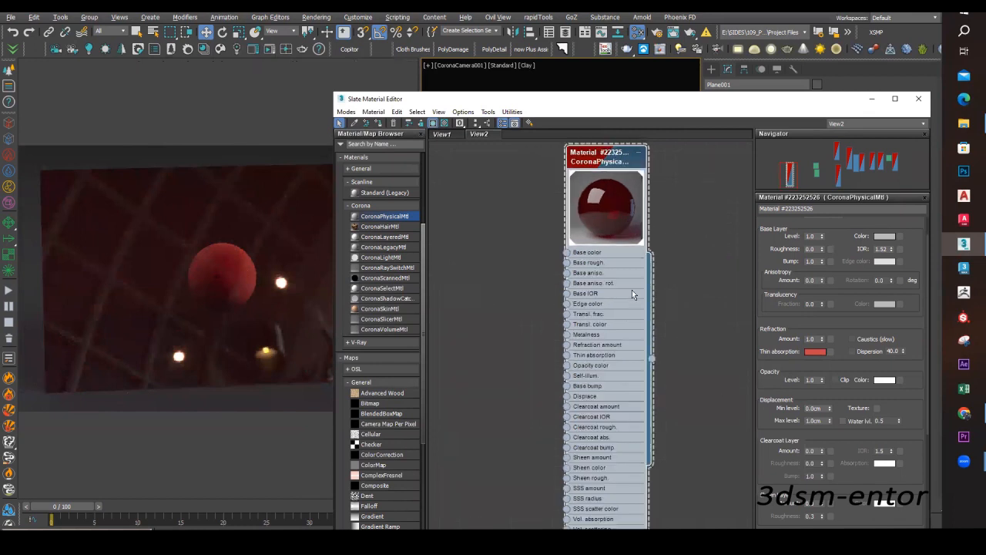
scroll(632, 287, "down", 1)
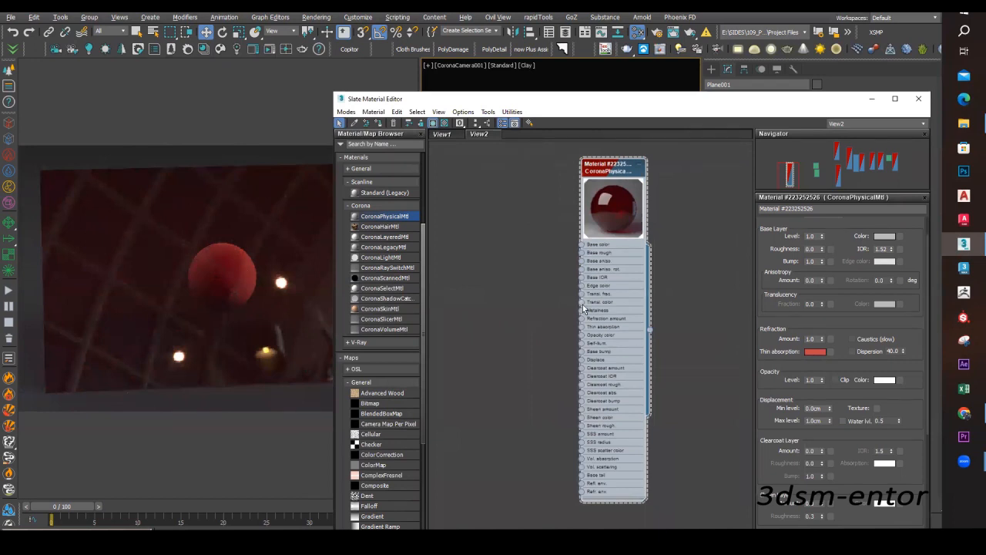
scroll(574, 305, "down", 1)
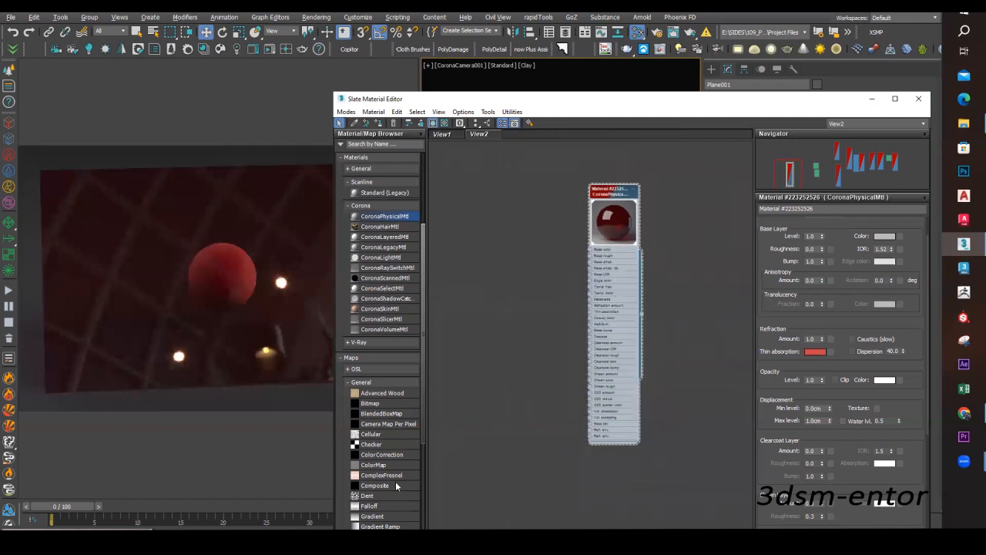
scroll(387, 456, "down", 5)
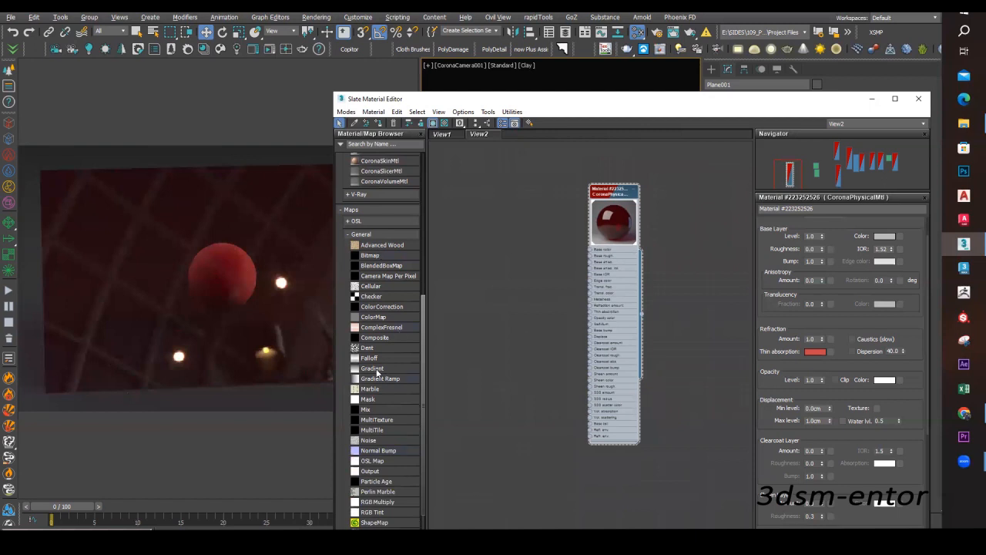
middle_click_drag(632, 292, 559, 318)
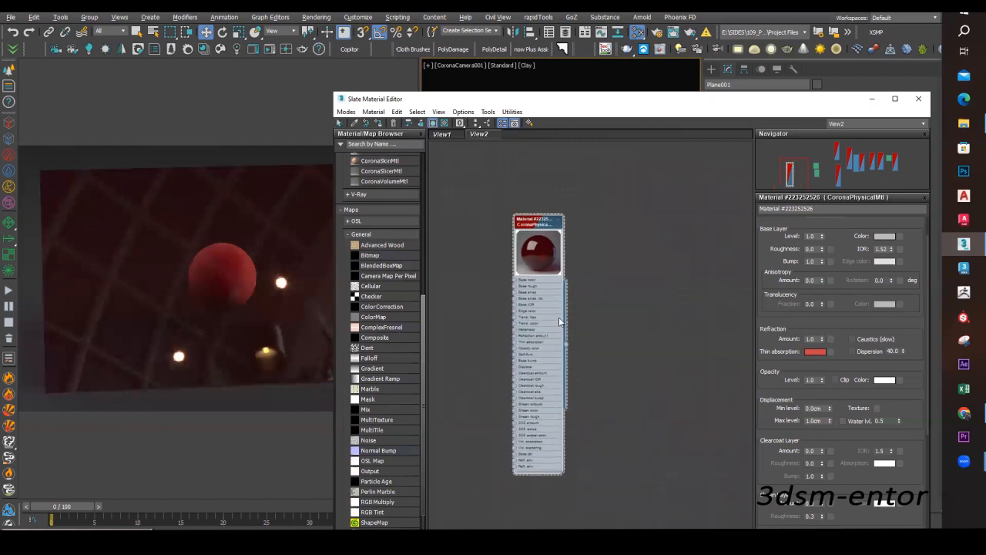
middle_click_drag(603, 223, 658, 227)
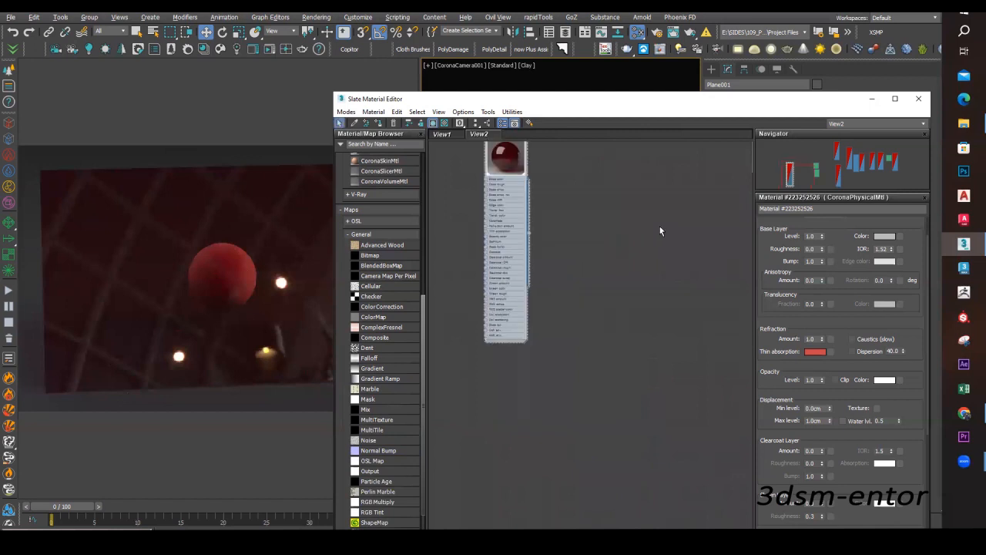
middle_click_drag(703, 175, 655, 182)
key("l")
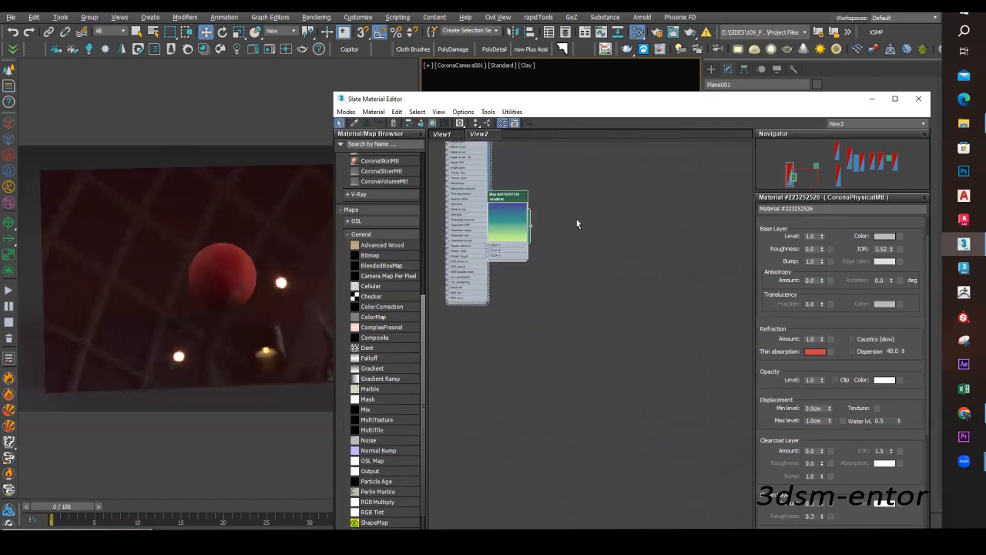
Step: Move the Gradient node clear of the glass material and connect it to the thin absorption map slot as an instance
middle_click_drag(439, 209, 621, 230)
scroll(615, 232, "up", 4)
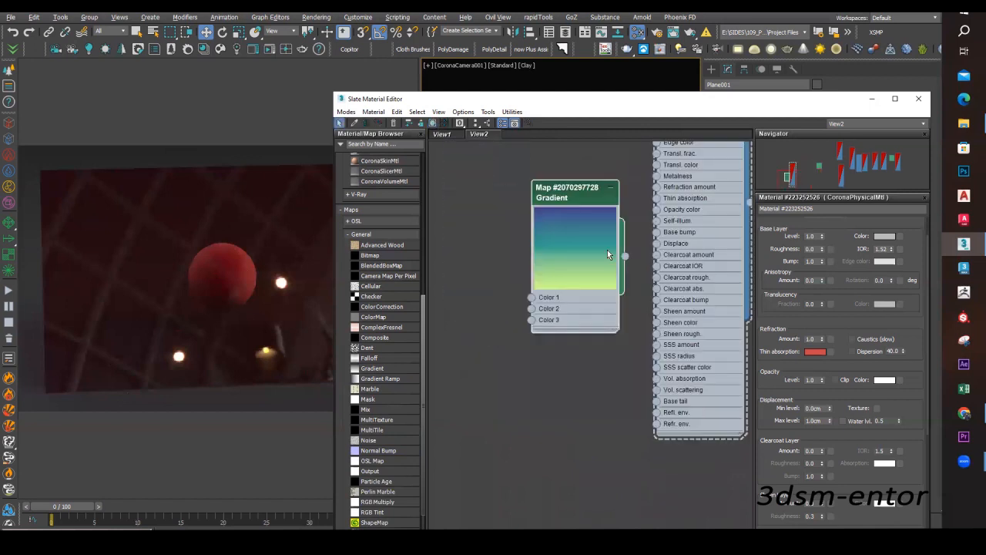
scroll(547, 228, "up", 1)
left_click_drag(587, 249, 555, 280)
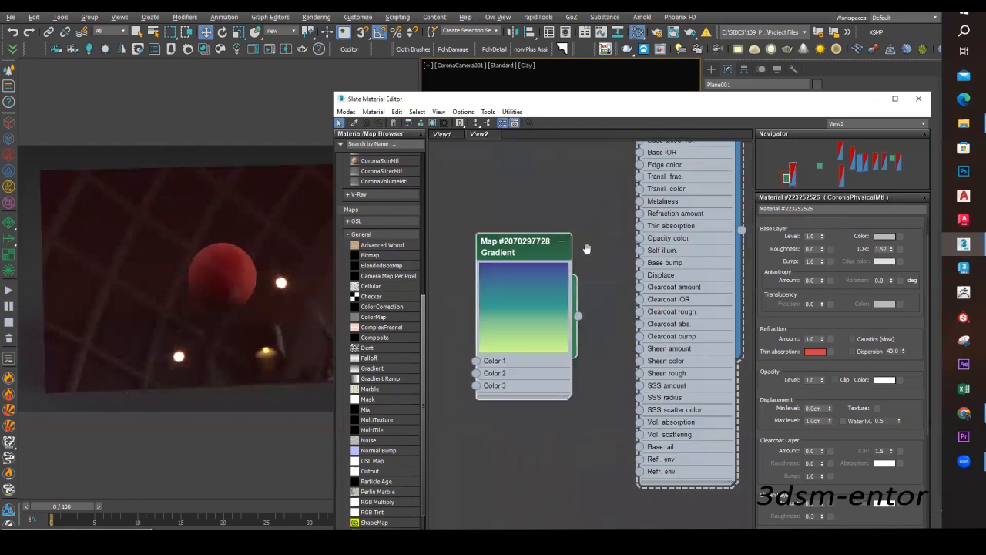
middle_click_drag(605, 400, 592, 483)
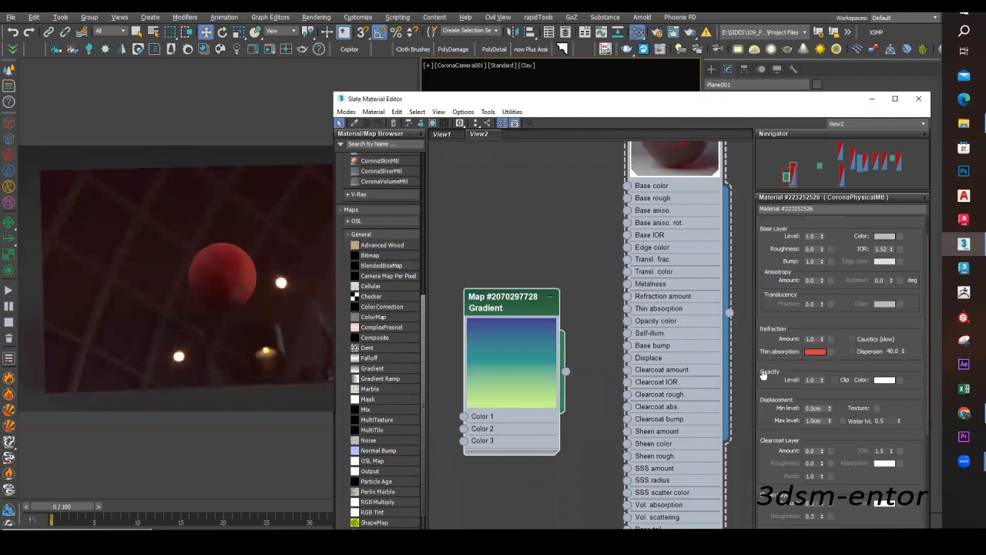
left_click_drag(566, 373, 831, 354)
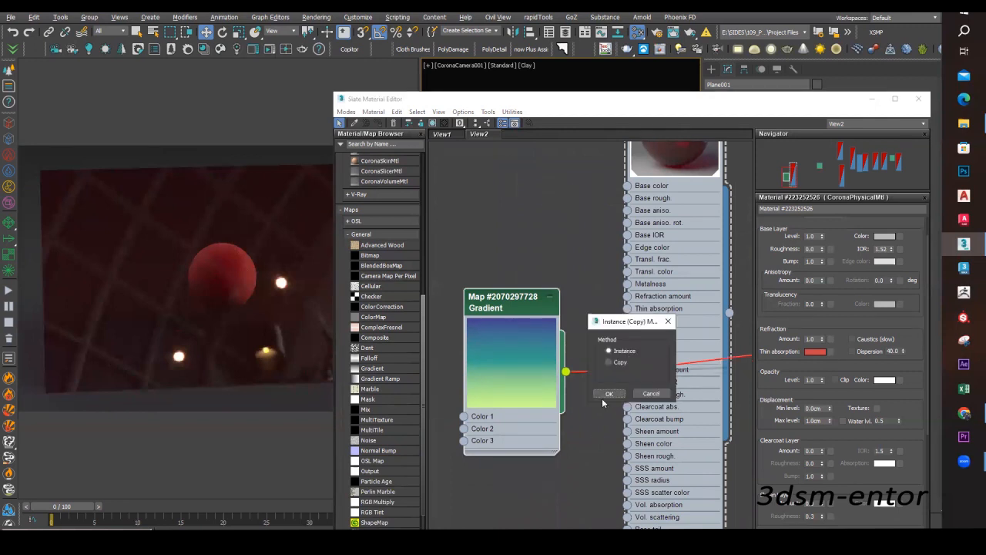
left_click(606, 395)
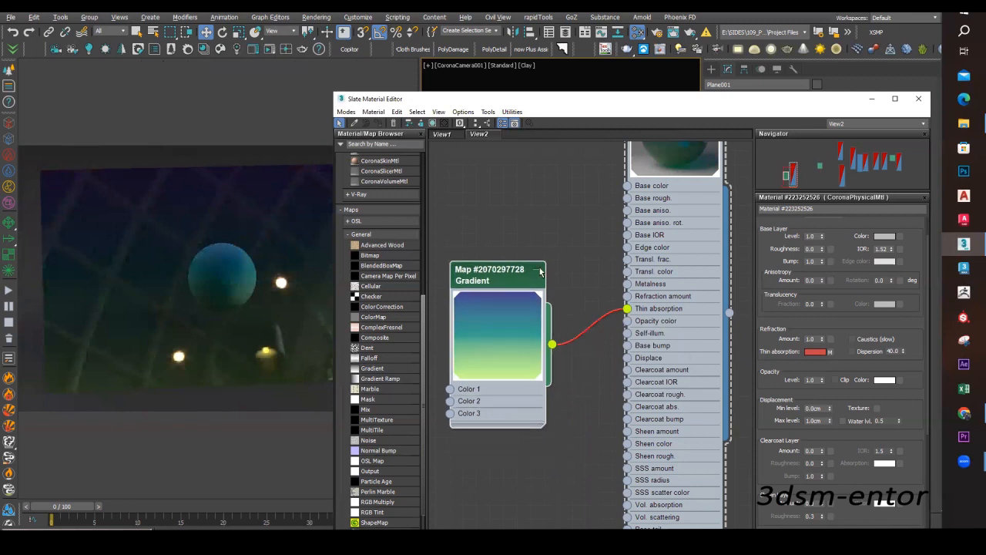
Step: Bring the calligraphy Bitmap node next to the glass material, above the Gradient node
scroll(537, 332, "down", 1)
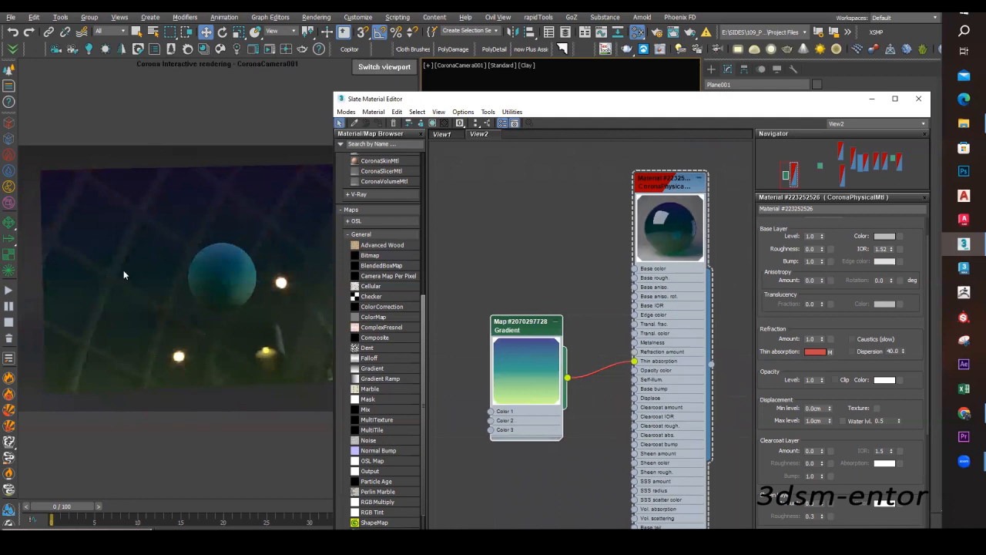
middle_click_drag(525, 267, 522, 277)
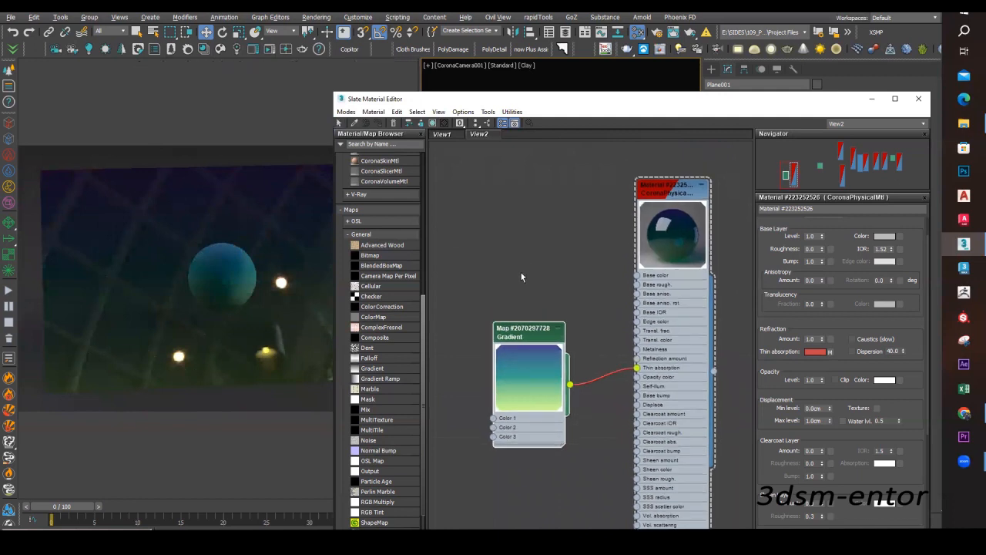
scroll(521, 278, "down", 1)
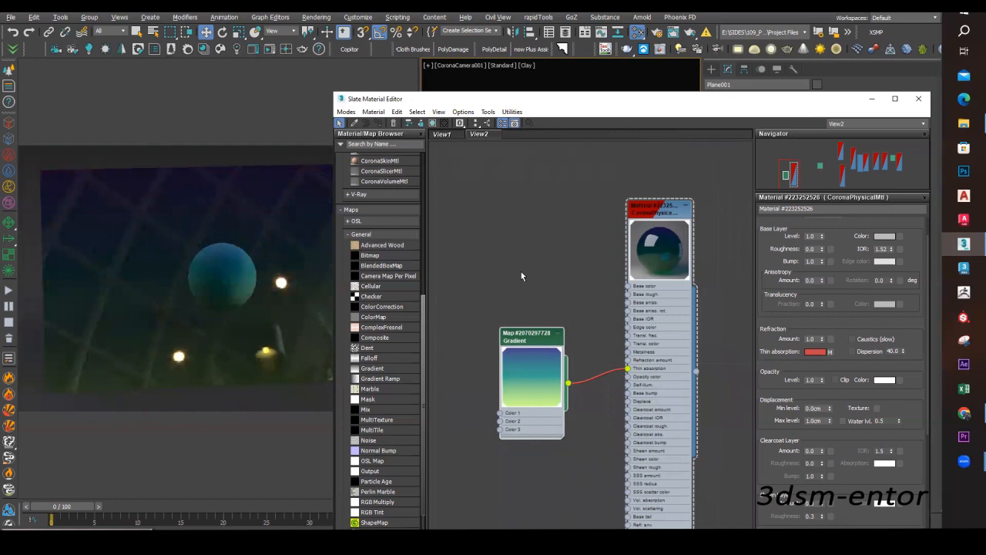
left_click_drag(521, 381, 521, 383)
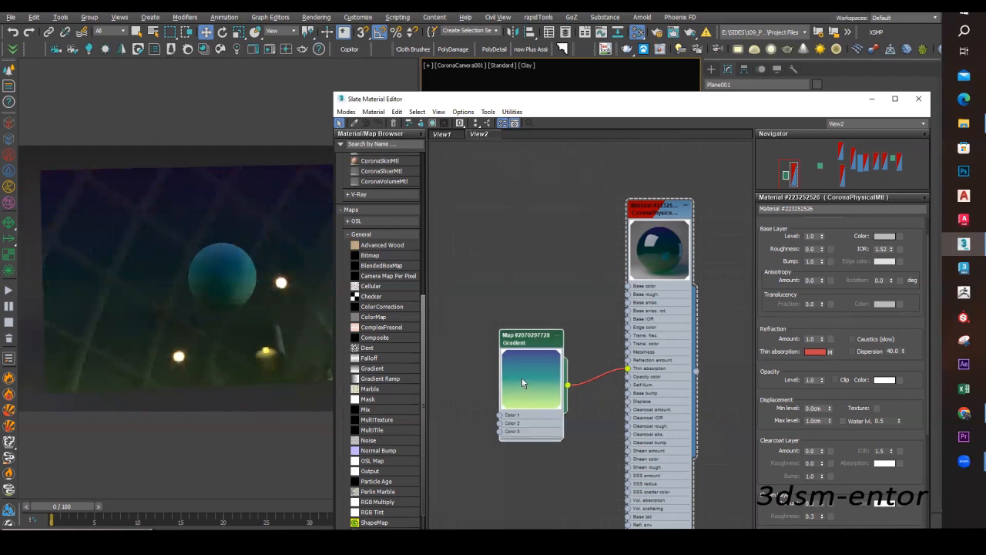
scroll(508, 308, "down", 2)
scroll(572, 308, "down", 2)
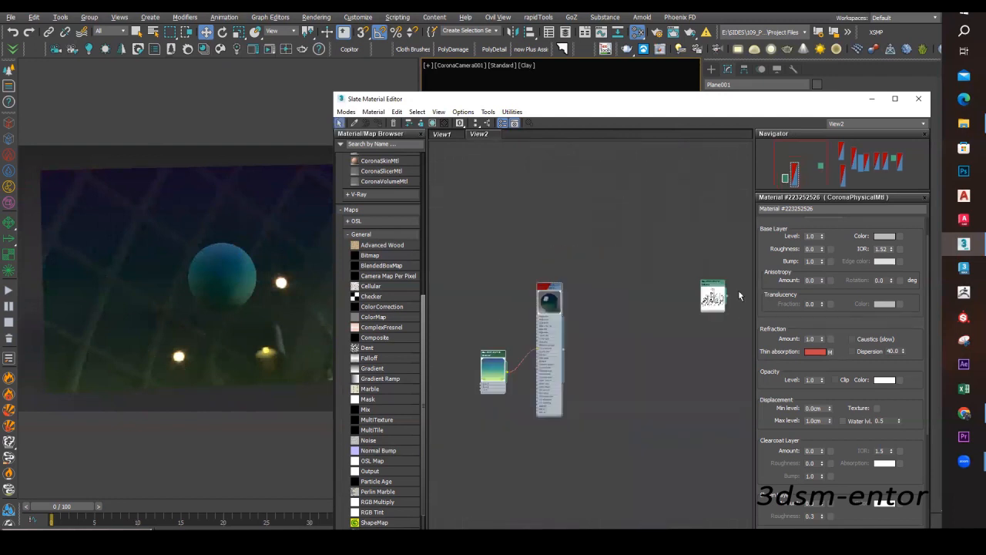
left_click_drag(713, 297, 632, 296)
scroll(509, 328, "up", 2)
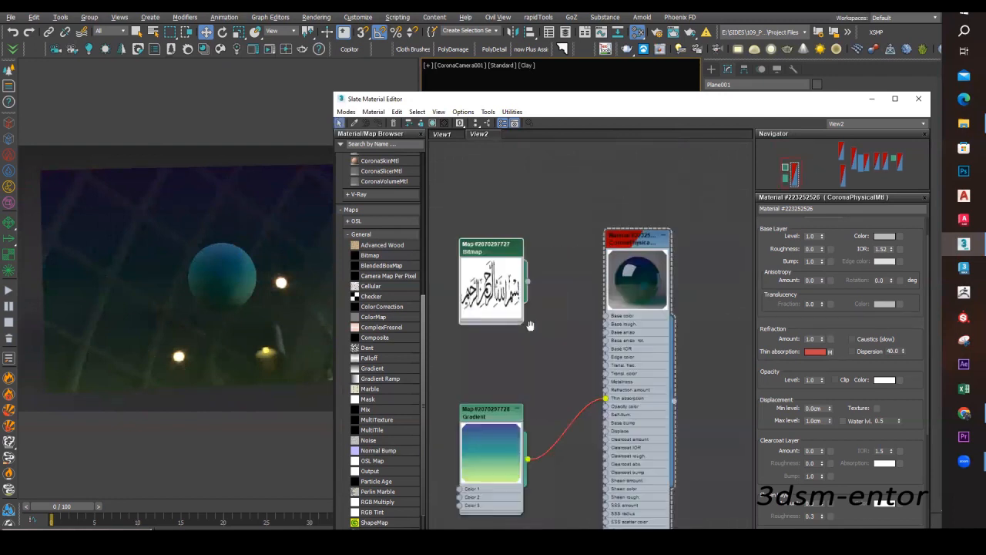
scroll(544, 311, "up", 1)
scroll(544, 312, "up", 1)
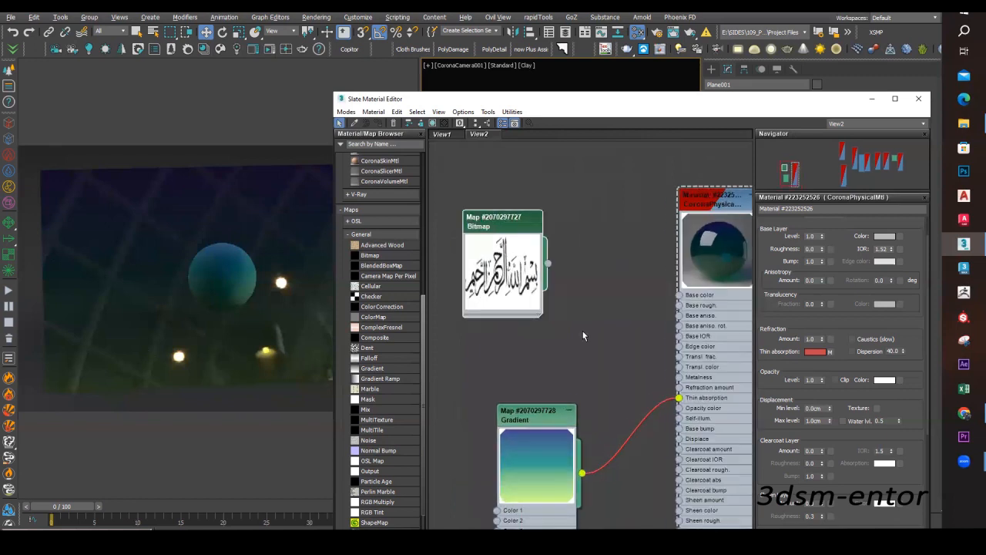
scroll(482, 212, "up", 1)
left_click_drag(494, 216, 532, 228)
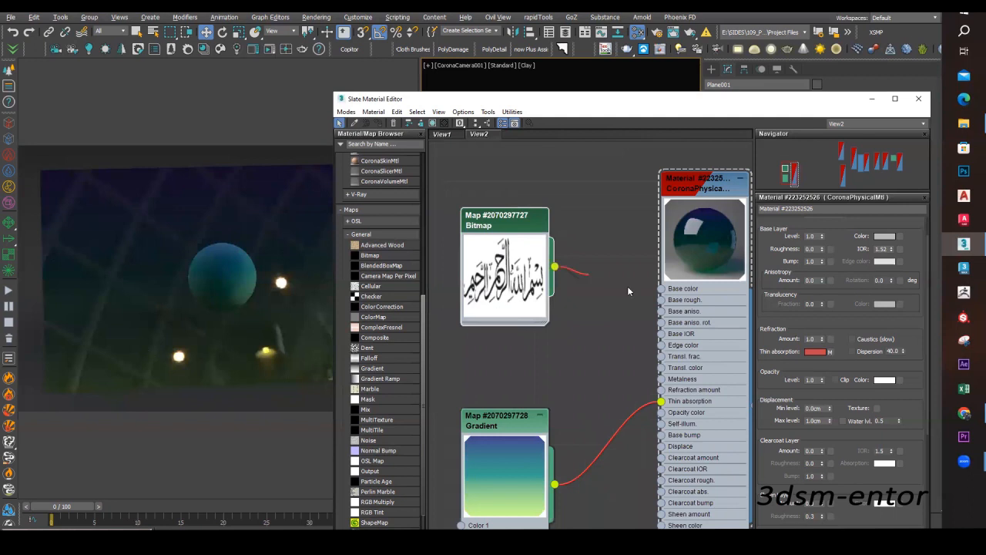
Step: Tidy the two map nodes and connect the calligraphy Bitmap to the glass material's base roughness
left_click_drag(656, 302, 662, 300)
left_click_drag(554, 266, 629, 306)
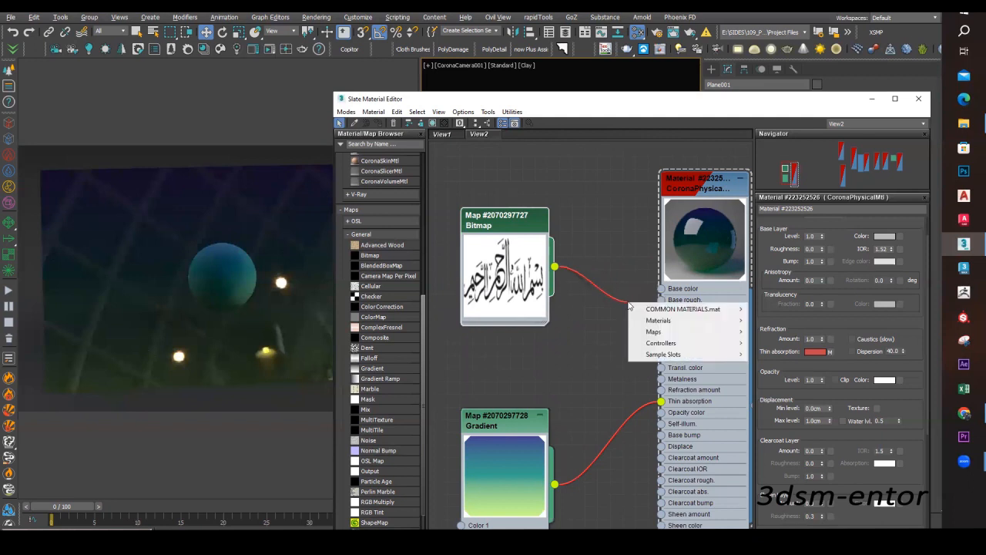
left_click(510, 426)
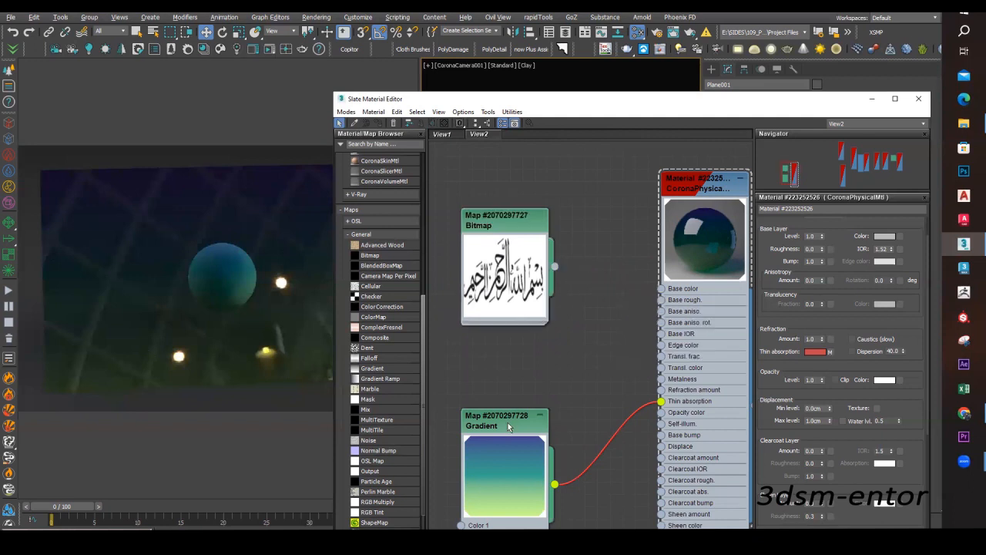
left_click_drag(511, 419, 523, 394)
left_click(519, 221)
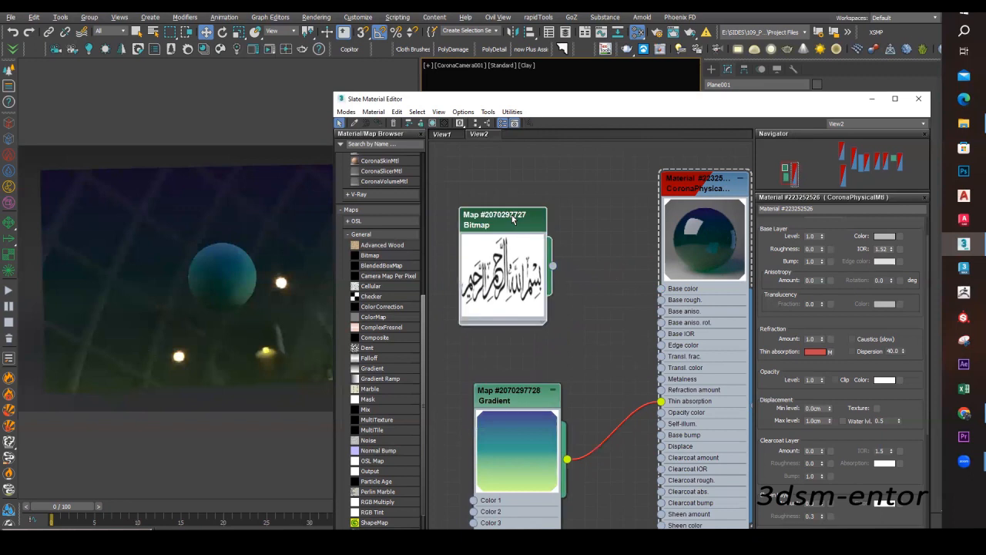
left_click_drag(513, 216, 479, 191)
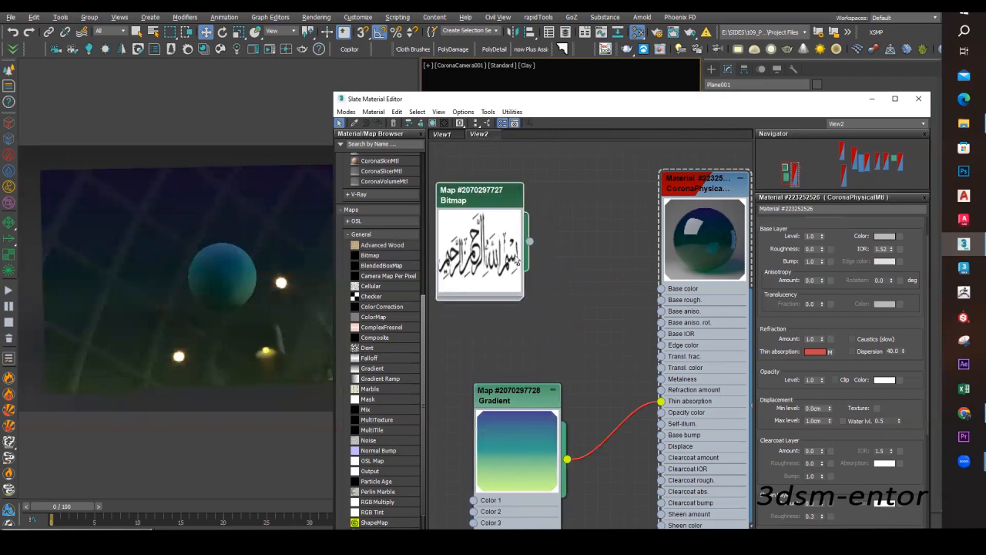
left_click_drag(608, 291, 664, 306)
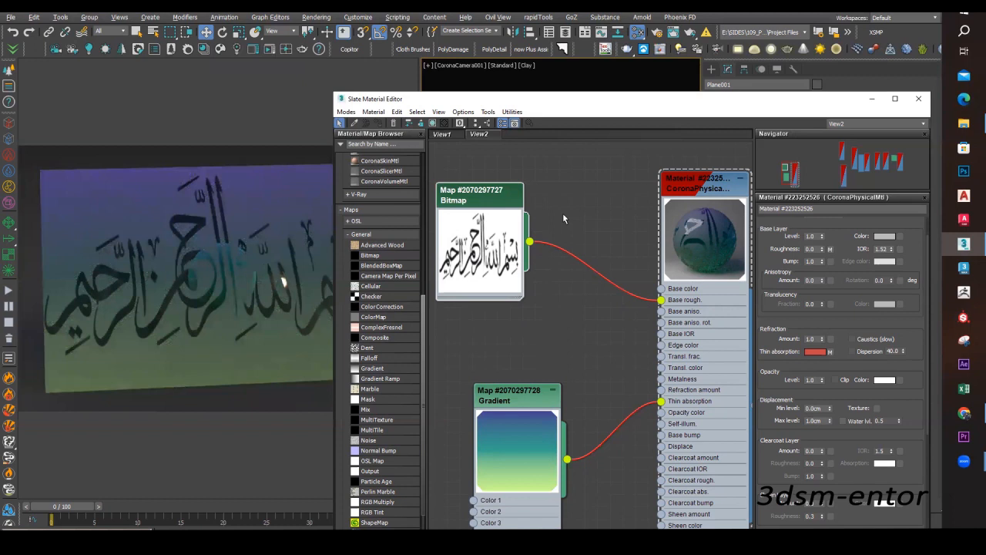
Step: Reposition the calligraphy Bitmap node to make room for another map before the glass material
left_click_drag(485, 198, 474, 212)
scroll(490, 246, "down", 2)
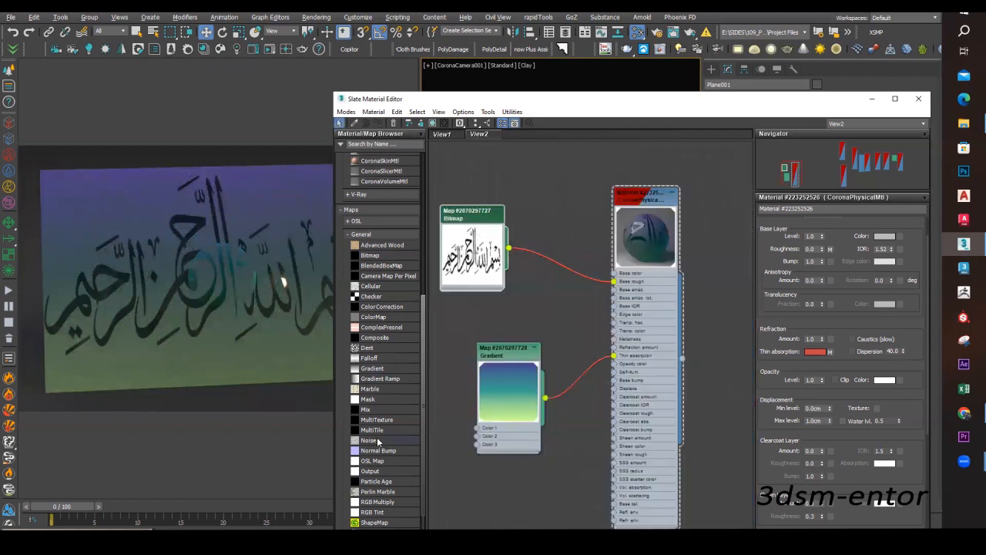
scroll(378, 441, "down", 2)
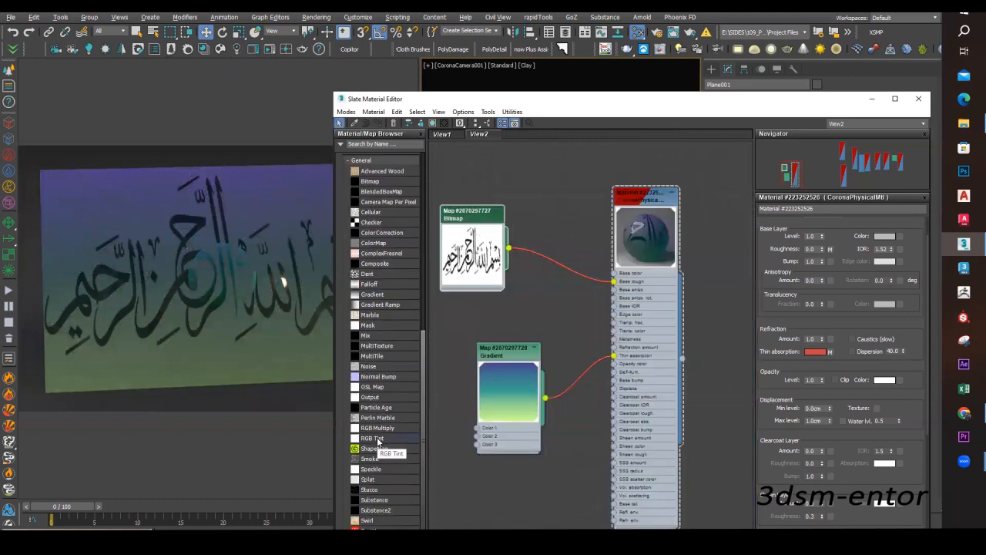
scroll(377, 441, "down", 1)
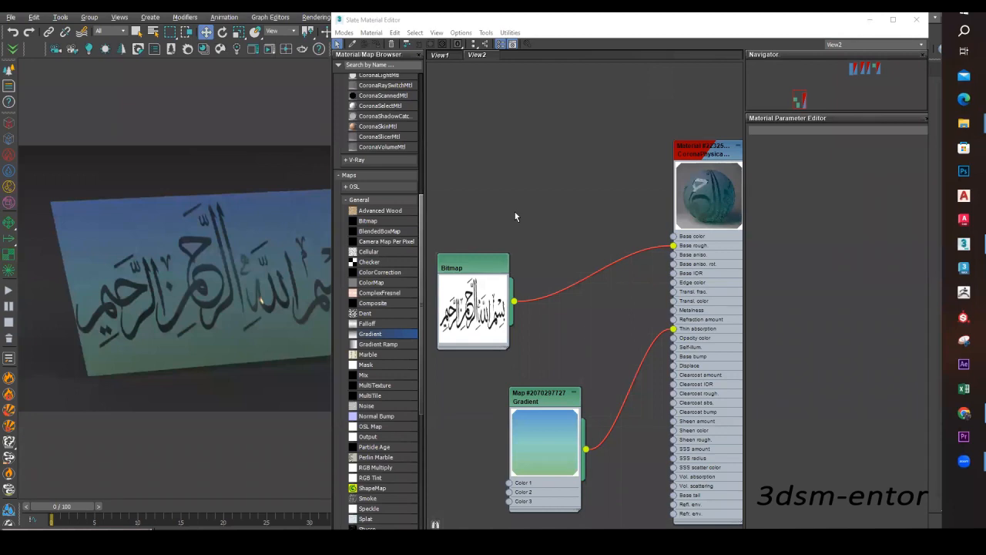
left_click_drag(492, 263, 492, 252)
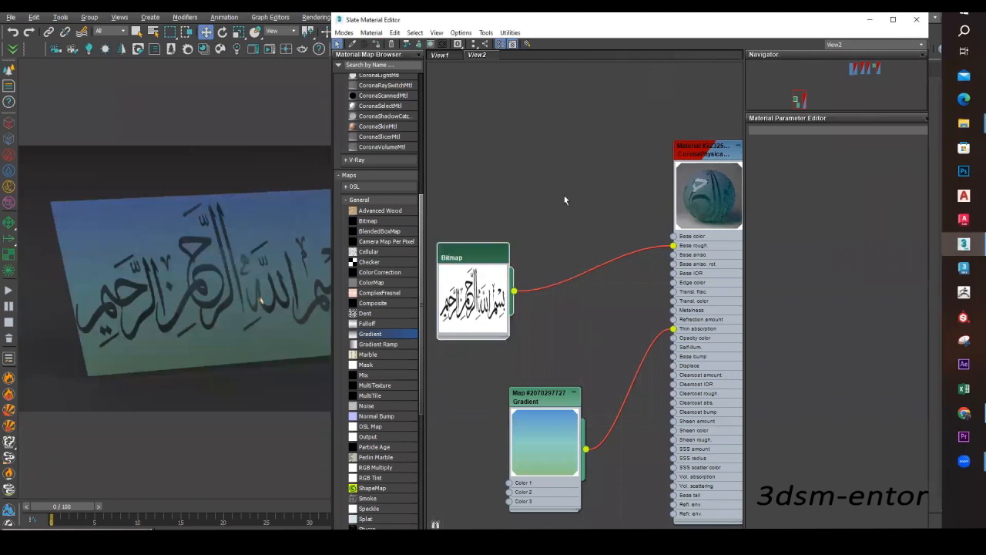
scroll(589, 205, "down", 2)
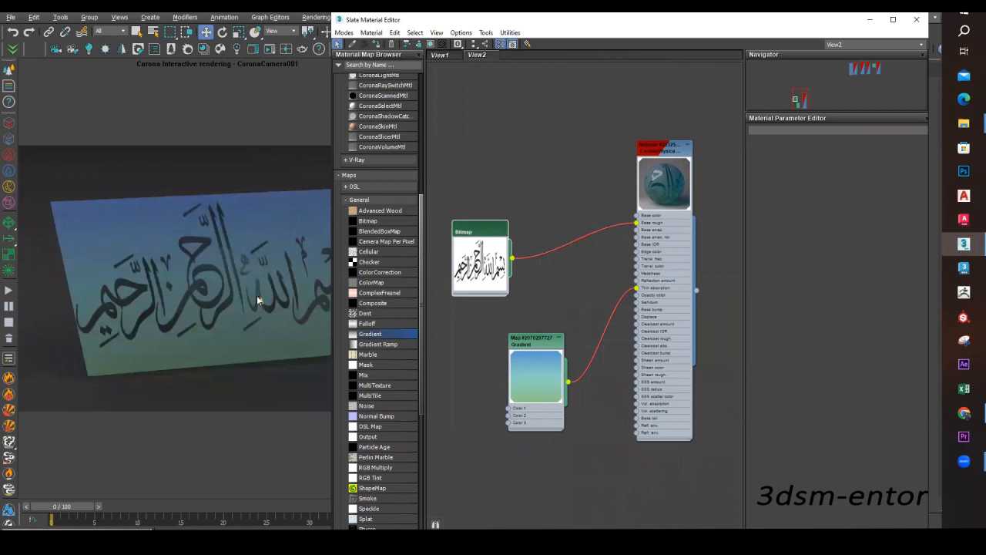
mouse_move(480, 231)
left_mouse_down()
mouse_move(472, 216)
mouse_move(488, 215)
left_mouse_up()
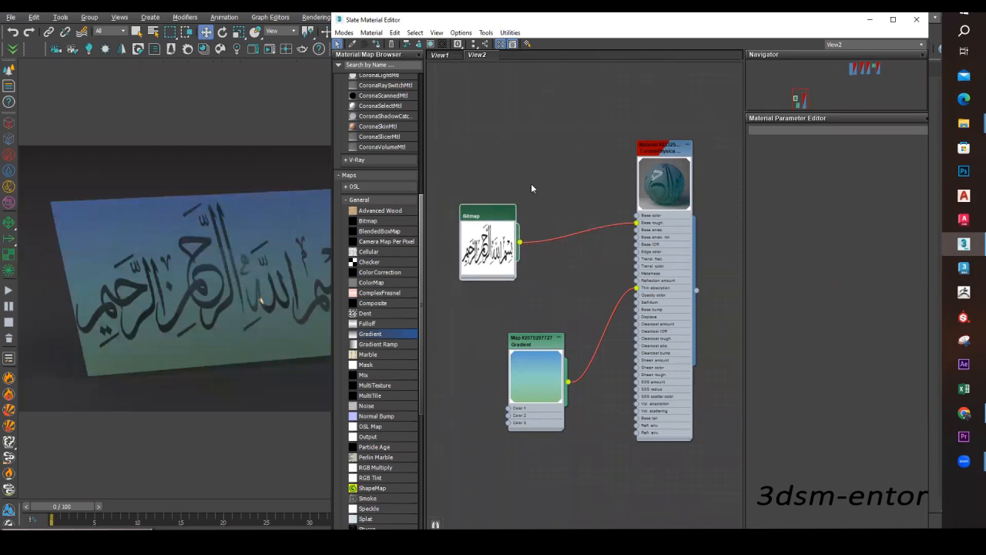
Step: Add an Output map from the general maps and place it between the Bitmap and the glass material
right_click(517, 167)
mouse_move(572, 196)
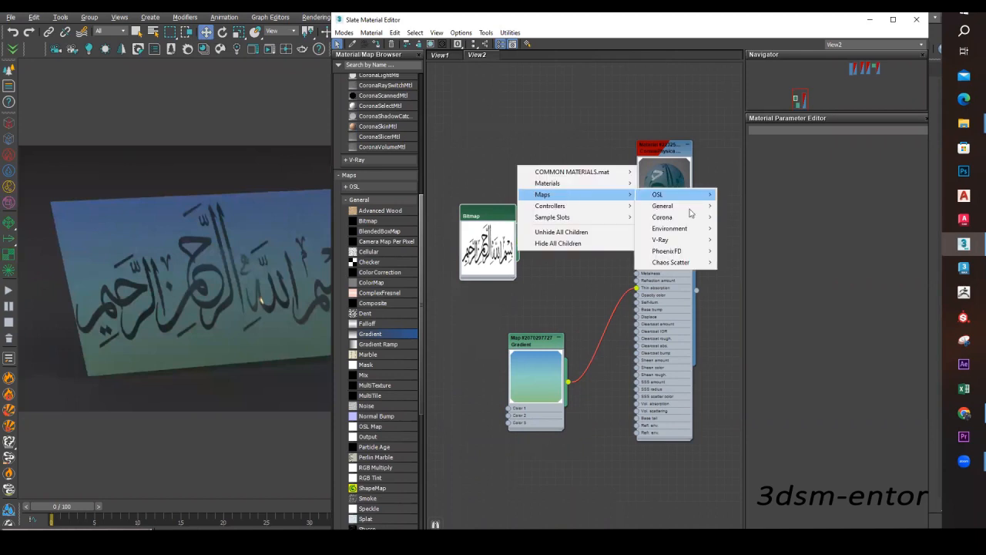
mouse_move(663, 206)
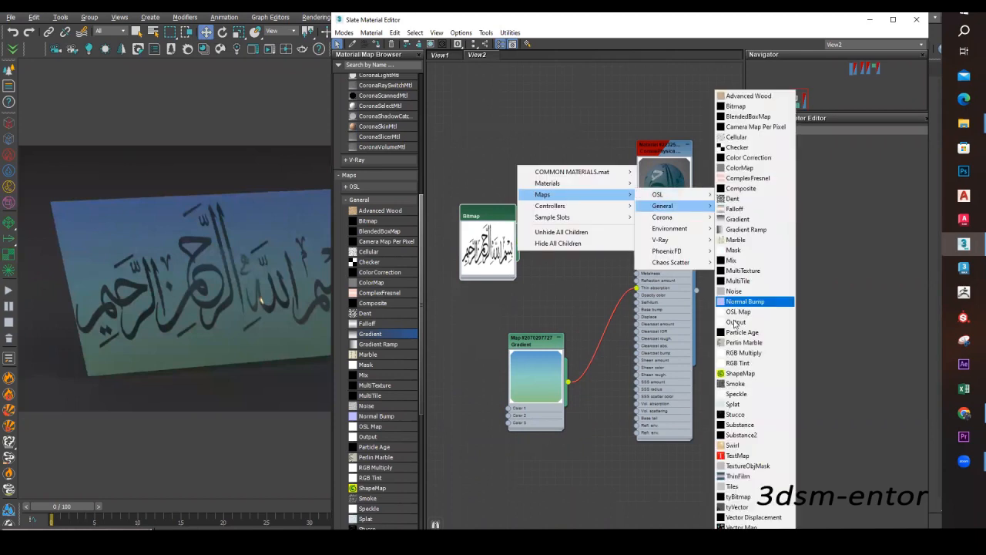
left_click(736, 321)
scroll(543, 176, "up", 1)
left_click_drag(548, 180, 583, 229)
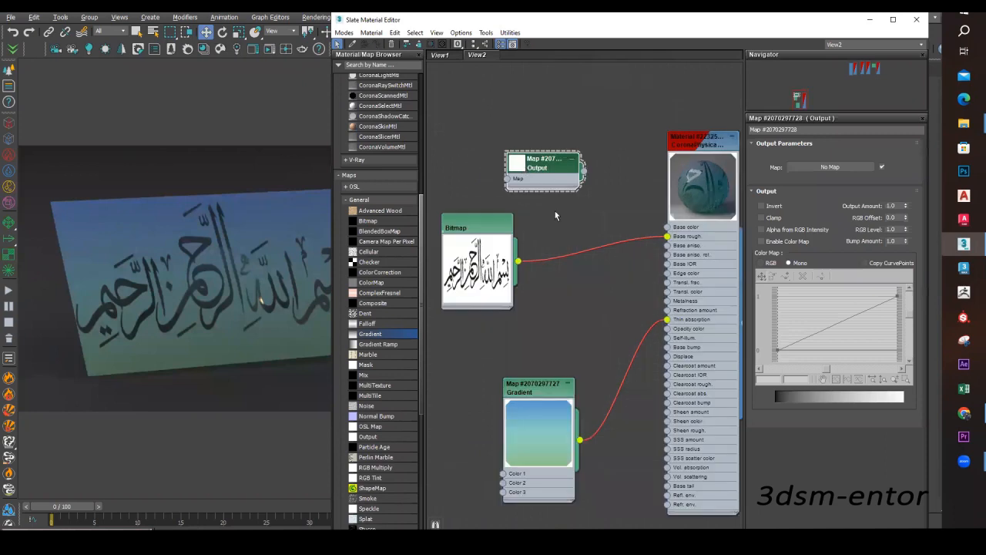
scroll(539, 254, "up", 1)
scroll(493, 219, "up", 1)
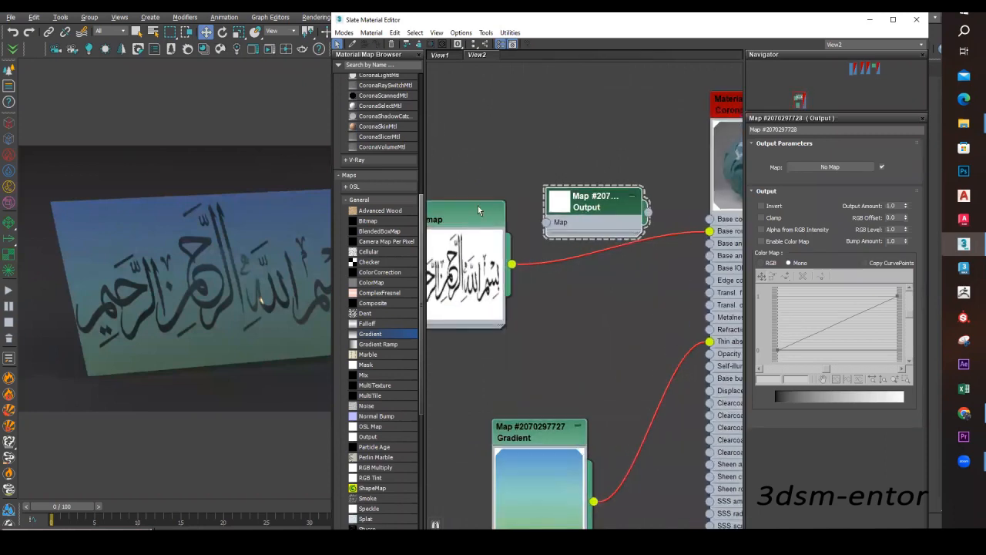
Step: Feed the calligraphy Bitmap into the Output map and connect the Output map to the material's base roughness
left_click_drag(478, 207, 478, 193)
left_click_drag(511, 250, 547, 225)
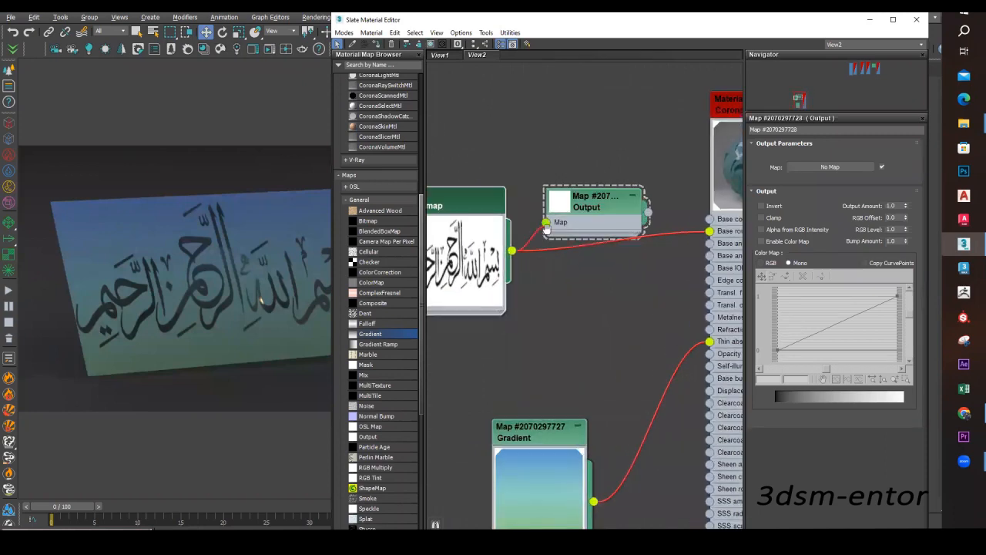
middle_click_drag(562, 214, 491, 223)
double_click(491, 216)
left_click_drag(577, 242, 643, 245)
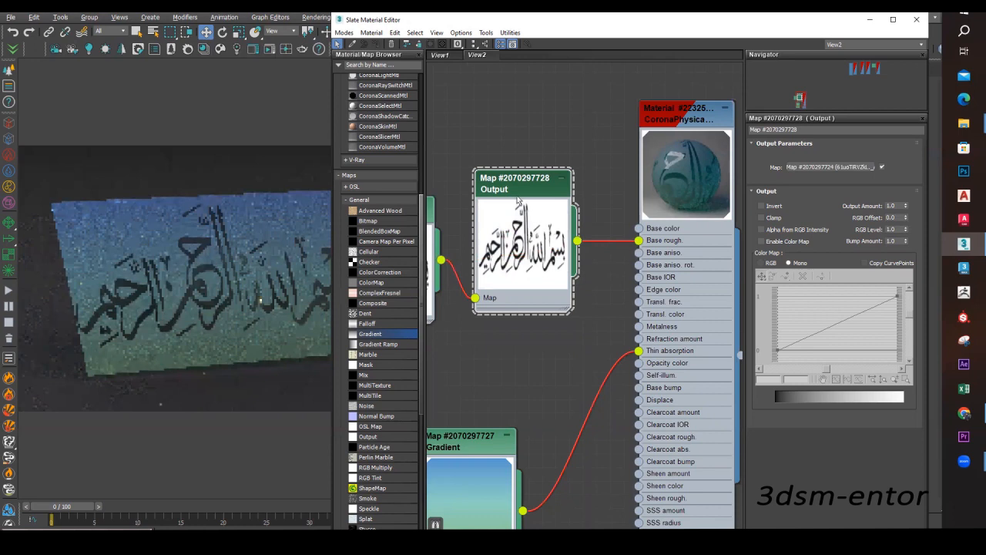
scroll(529, 212, "down", 1)
scroll(529, 224, "down", 1)
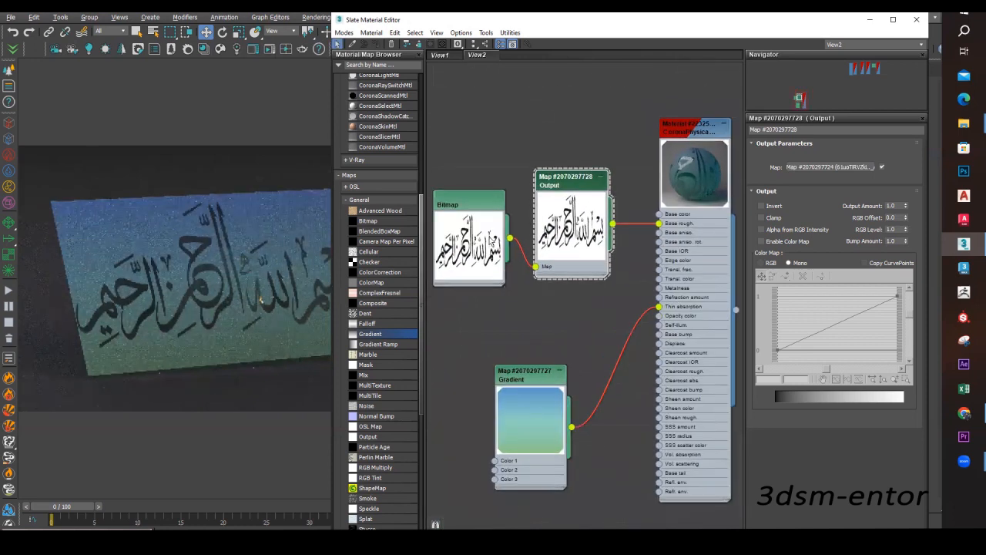
Step: Enable Invert on the Output map and open the glass material's parameters
scroll(543, 189, "up", 1)
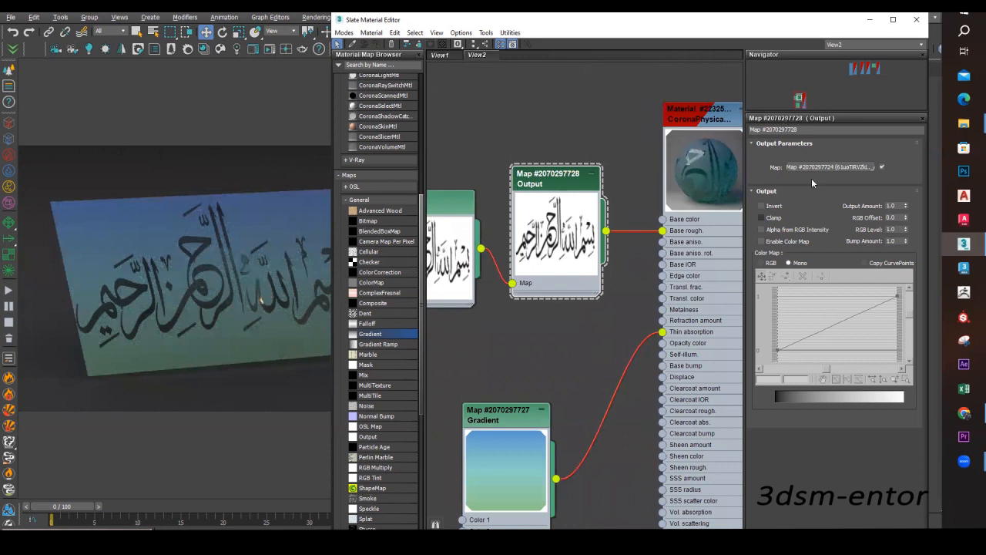
left_click(761, 206)
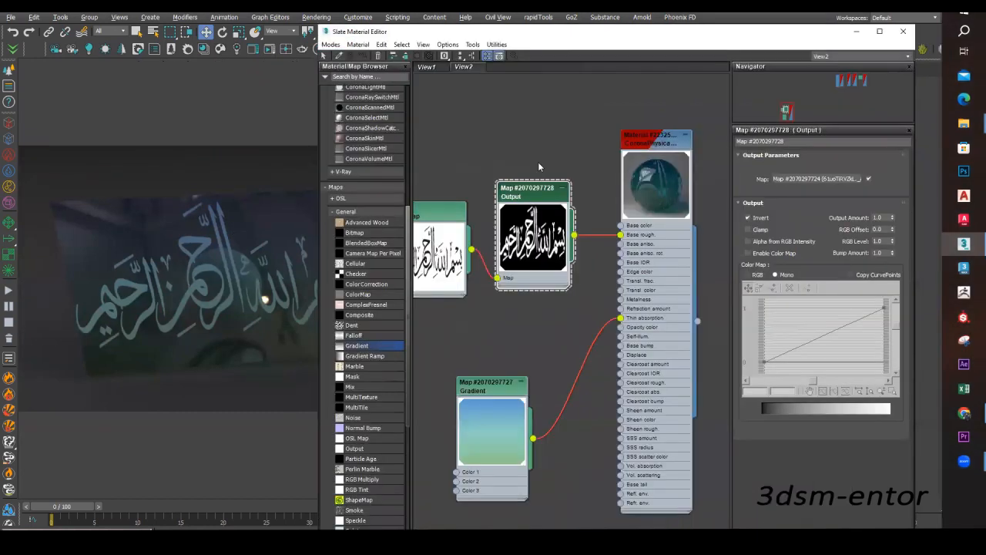
middle_click_drag(538, 162, 526, 123)
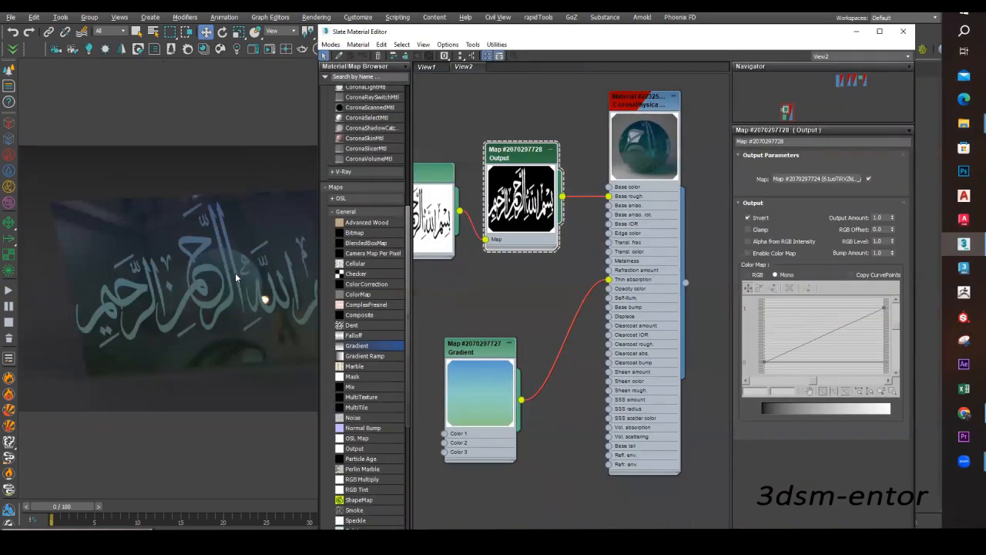
double_click(632, 104)
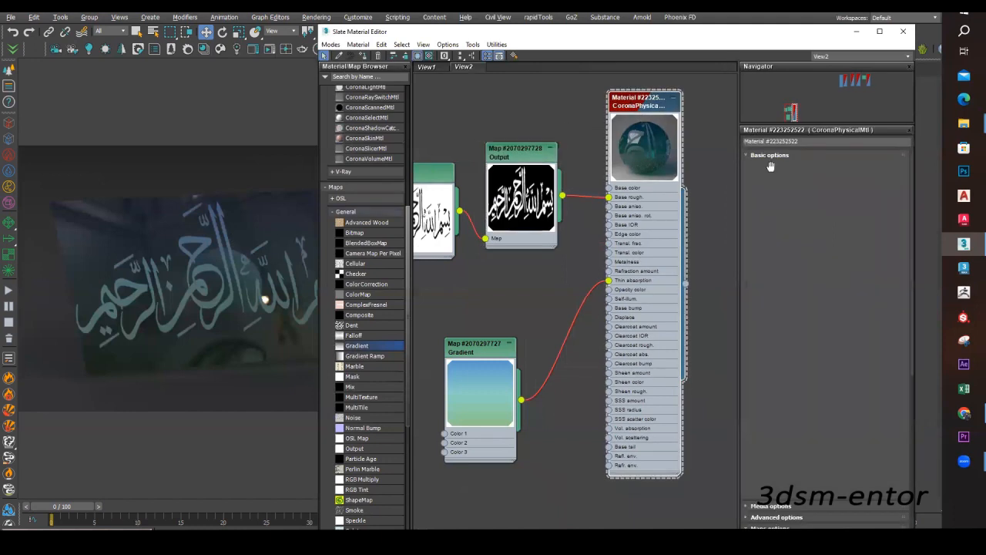
Step: Set the glass material's base roughness map amount to 40, and reduce it to 35
left_click(767, 157)
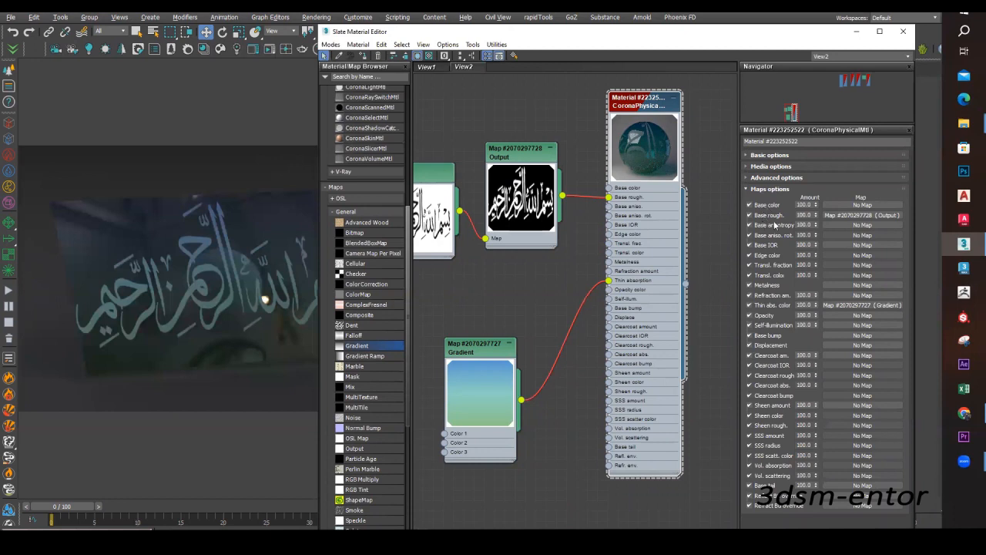
double_click(810, 215)
type("40")
key("Return")
type("35")
key("Return")
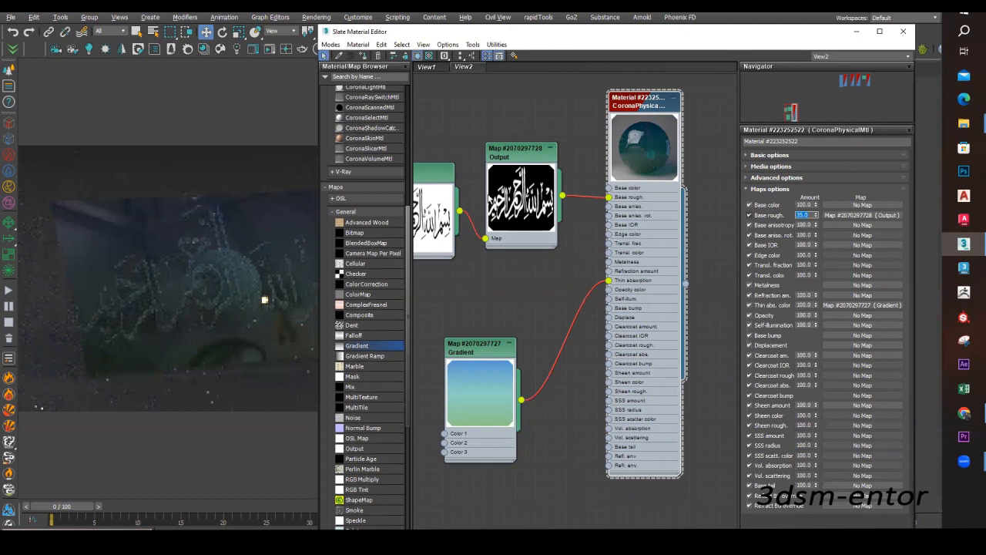
Step: Widen the interactive render viewport and reposition the material editor window beside the rendered glass panel
left_click_drag(564, 39, 686, 53)
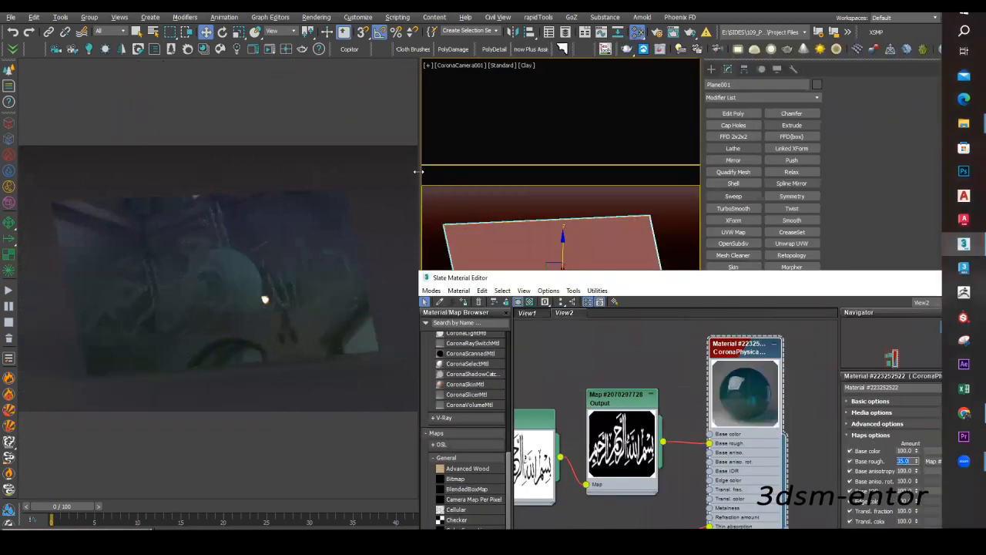
left_click_drag(419, 173, 539, 183)
left_click_drag(572, 281, 639, 103)
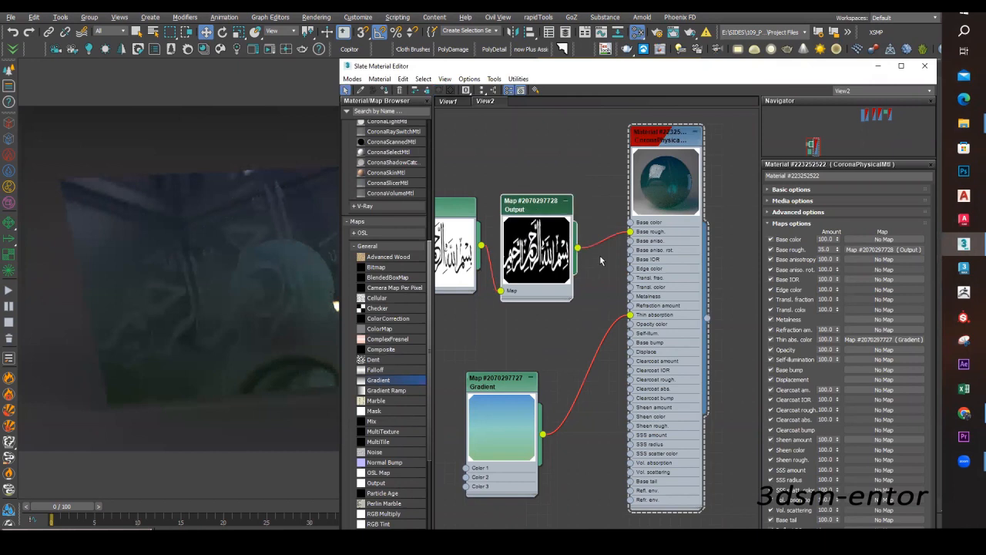
Step: Connect the inverted calligraphy Output map to the glass material's displacement input as well
left_click_drag(554, 211, 563, 221)
scroll(563, 221, "up", 2)
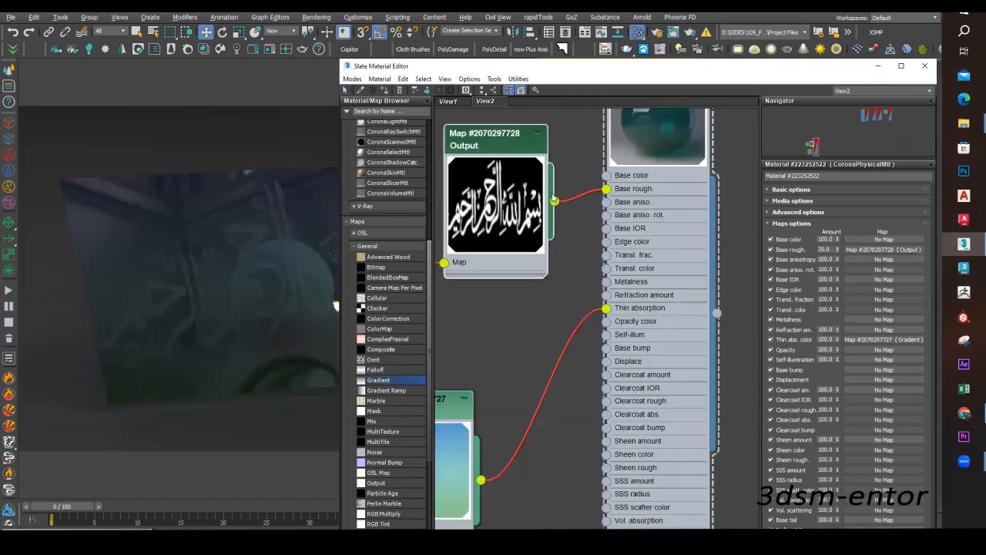
middle_click_drag(571, 245, 559, 225)
left_click_drag(581, 290, 596, 341)
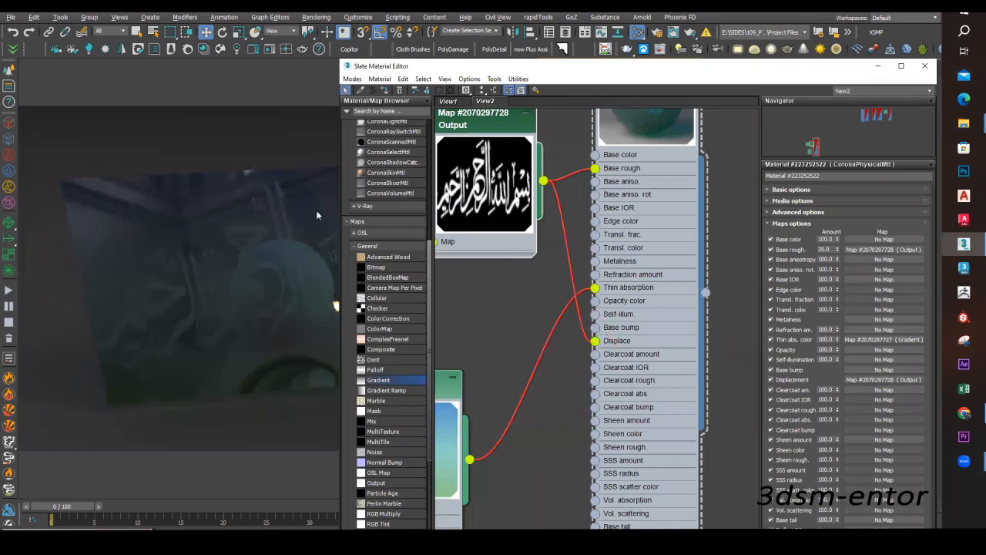
key("z")
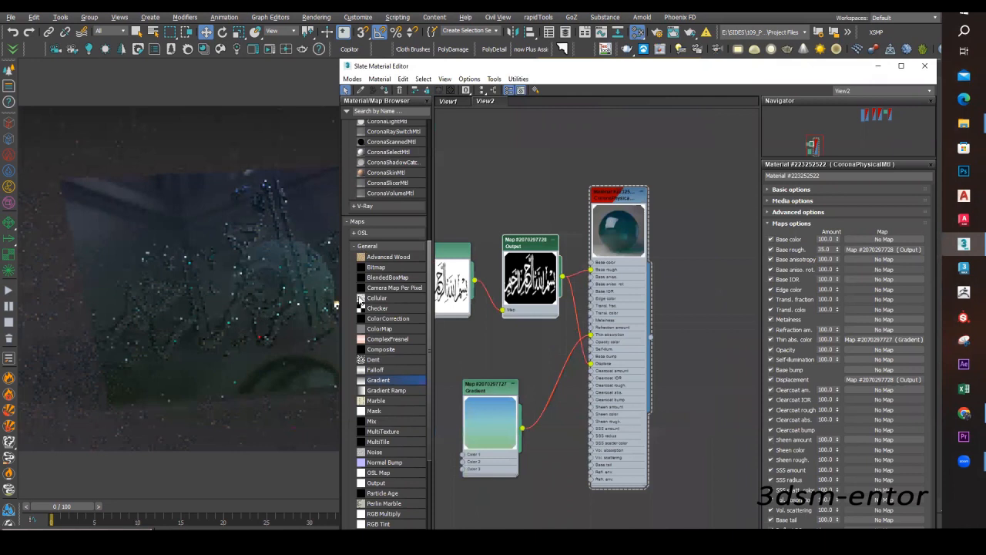
Step: Shift the material editor off the render and set the glass material's maximum displacement level to 0.25 cm
left_click_drag(437, 66, 494, 85)
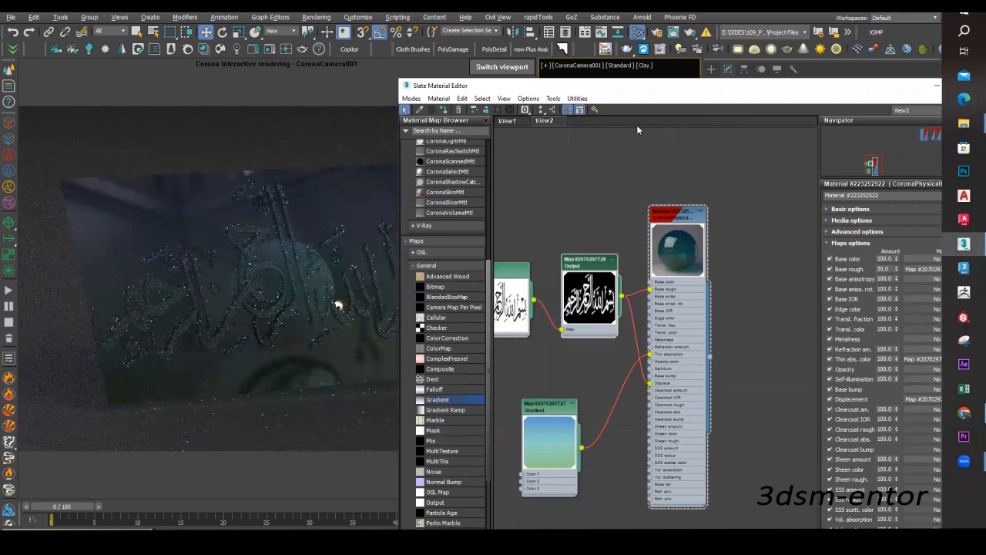
left_click_drag(637, 87, 612, 83)
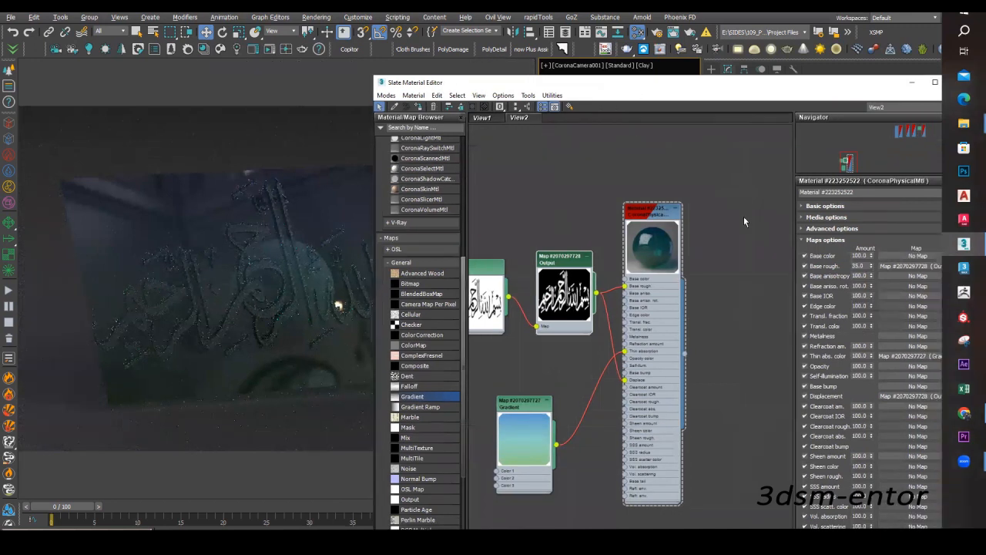
left_click(822, 208)
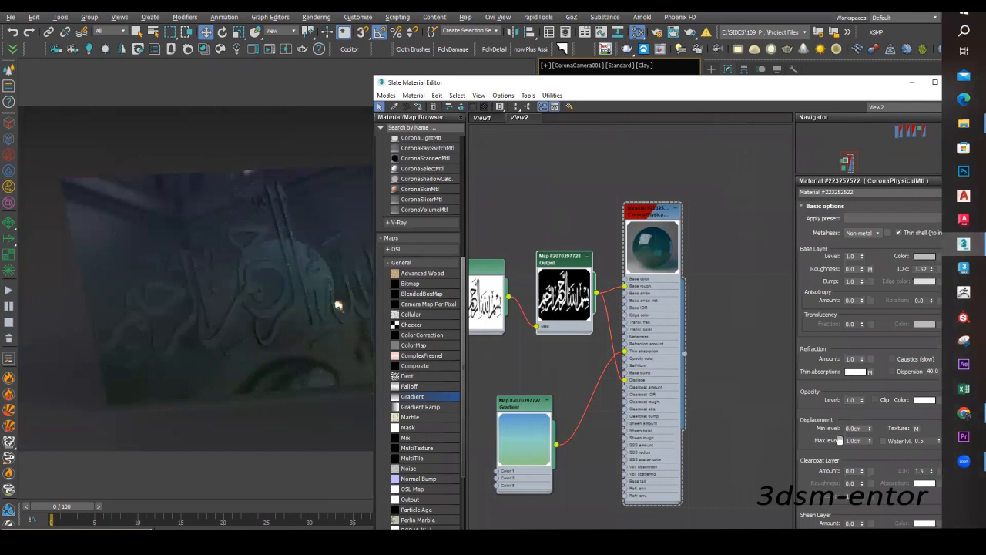
scroll(844, 318, "down", 5)
left_click_drag(863, 317, 827, 318)
type("0.")
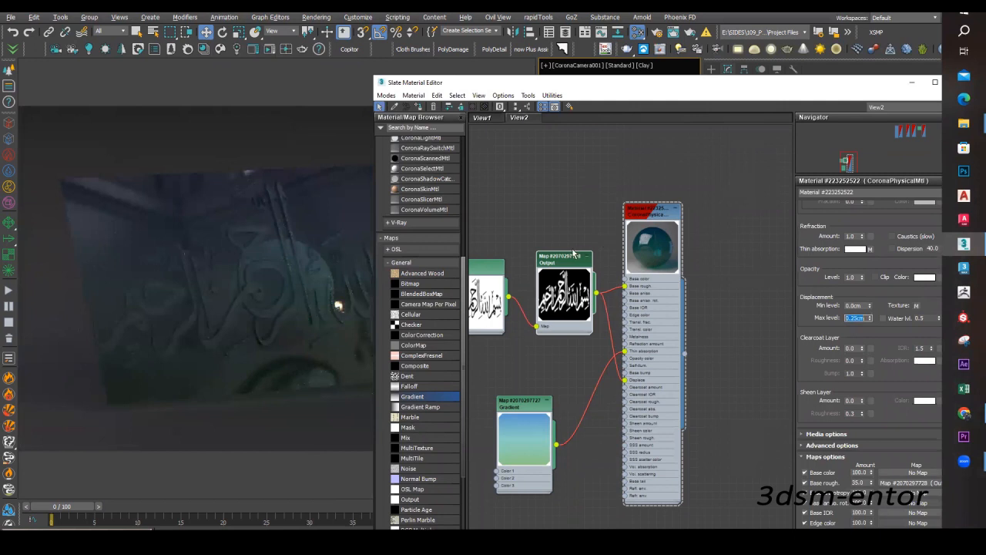
Step: Change the maximum displacement level to a negative value of -0.2 to reverse the calligraphy relief
scroll(578, 251, "up", 3)
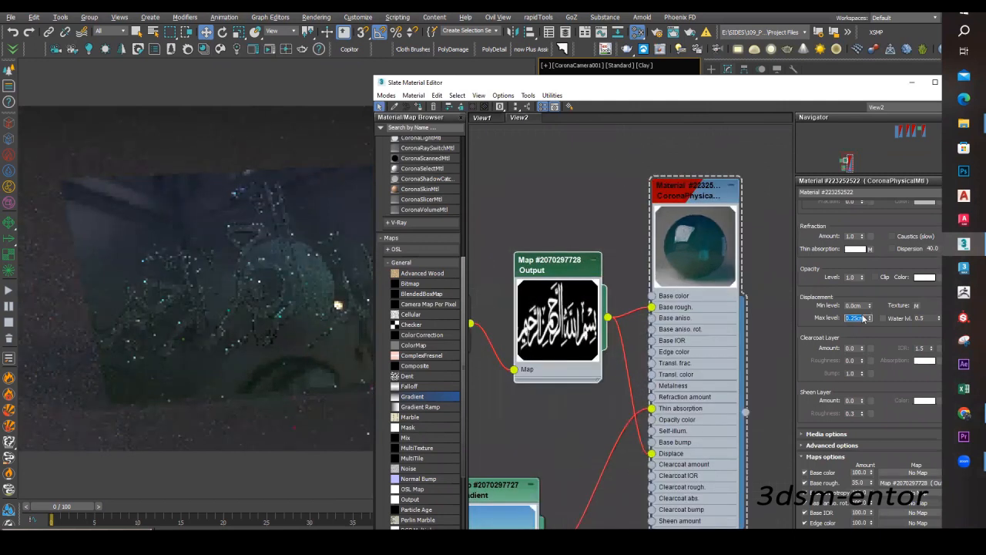
type("-0.2")
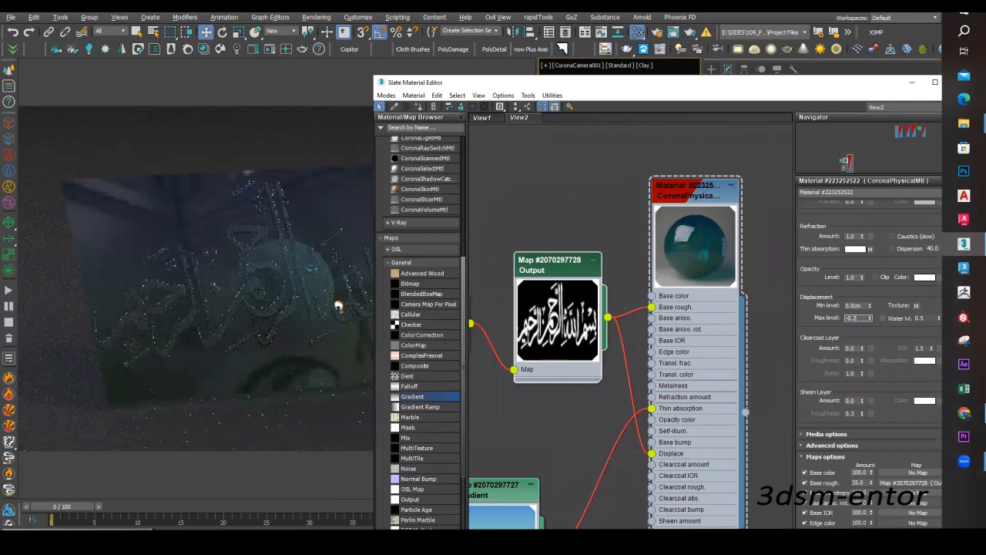